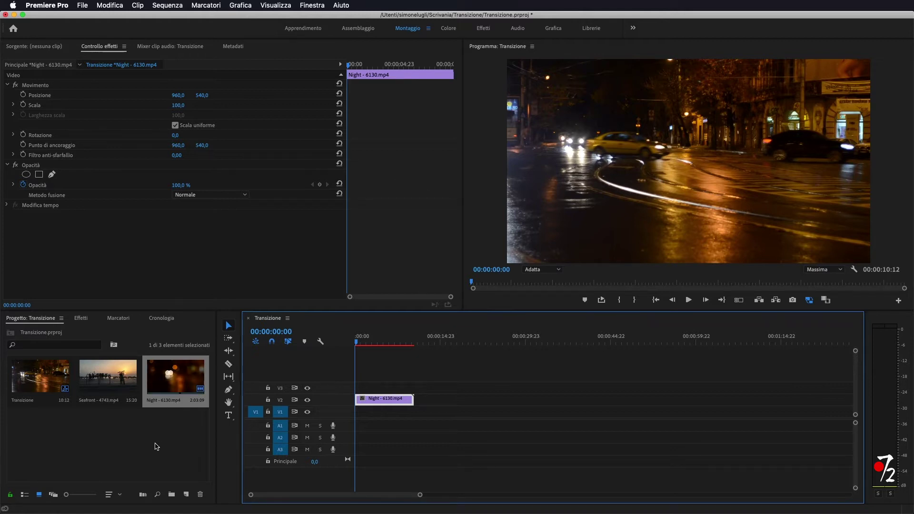
Step: Scrub the Night clip and park the playhead at 00:00:03:08, where the orange shape crosses
drag(356, 344, 368, 345)
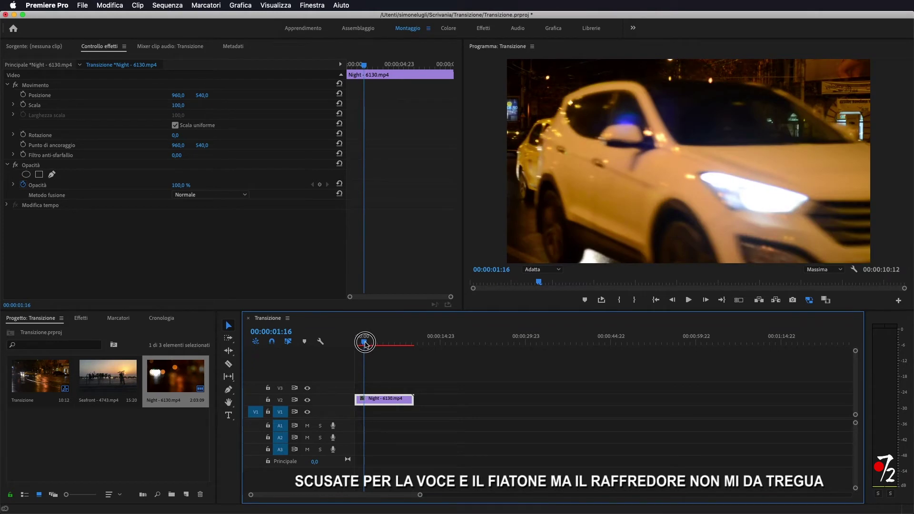
drag(368, 344, 369, 345)
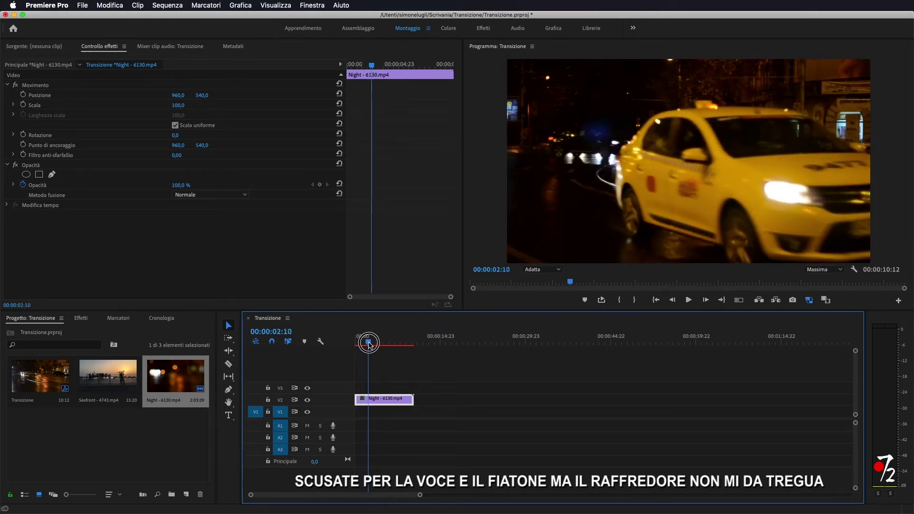
drag(369, 343, 375, 345)
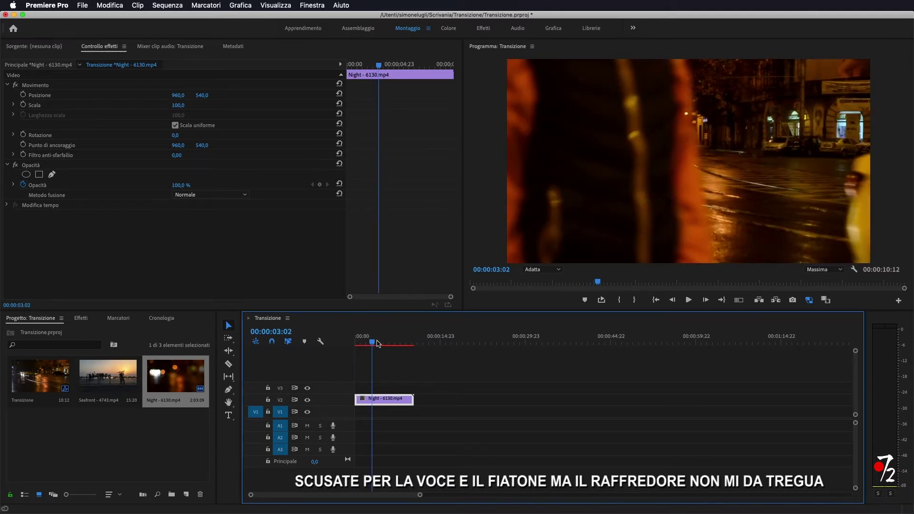
drag(374, 346, 357, 347)
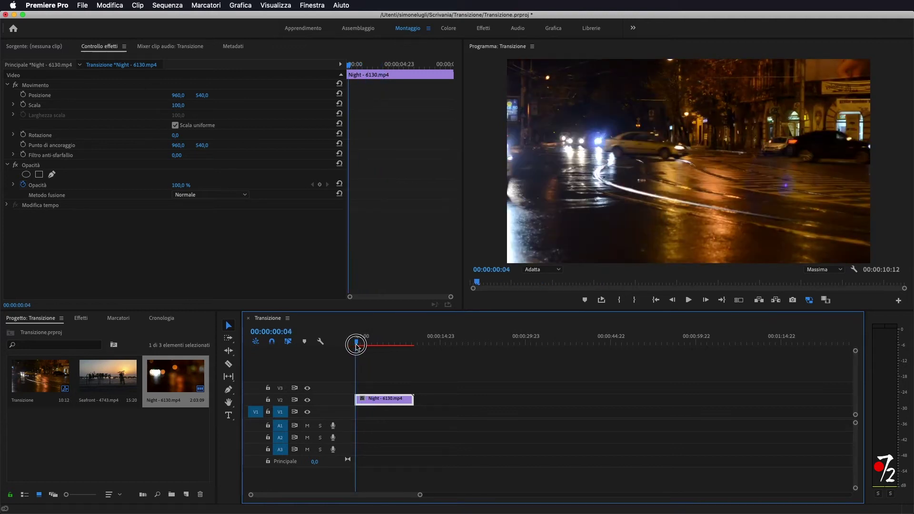
drag(357, 347, 375, 352)
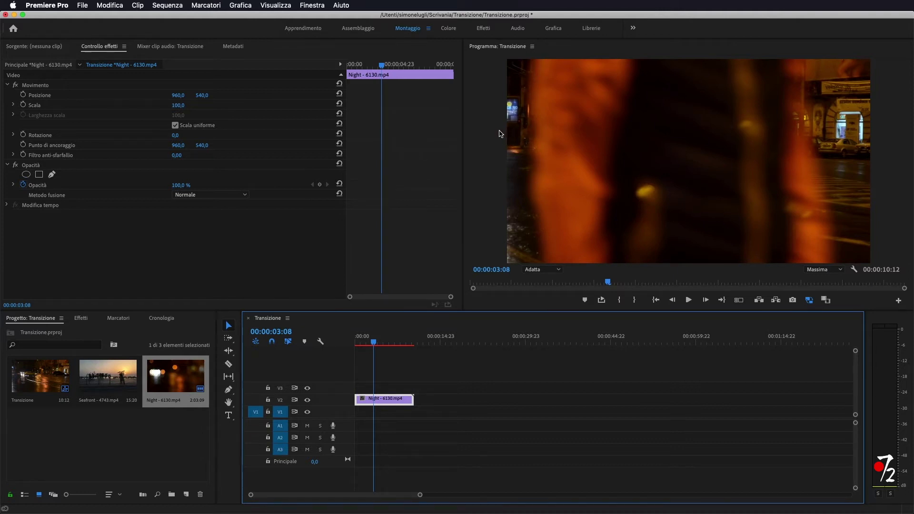
Step: Save the project and start a freehand Bezier Mask (1) with its first point at the frame's top
key(cmd+s)
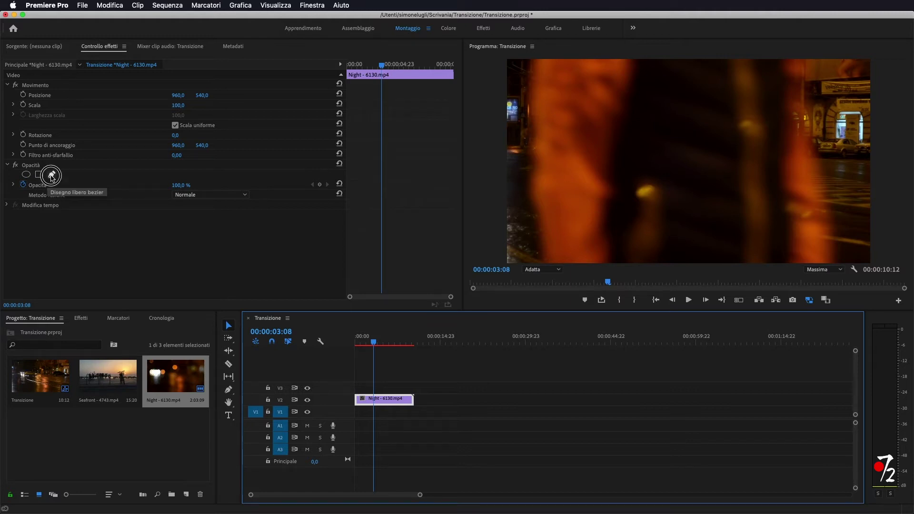
click(52, 176)
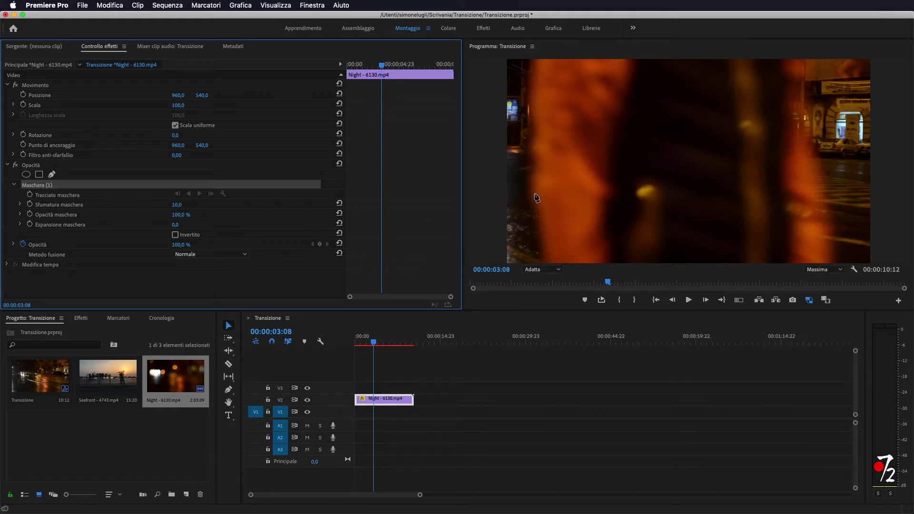
click(533, 61)
Step: Trace mask points down the orange shape's left edge to the bottom of the frame
click(531, 74)
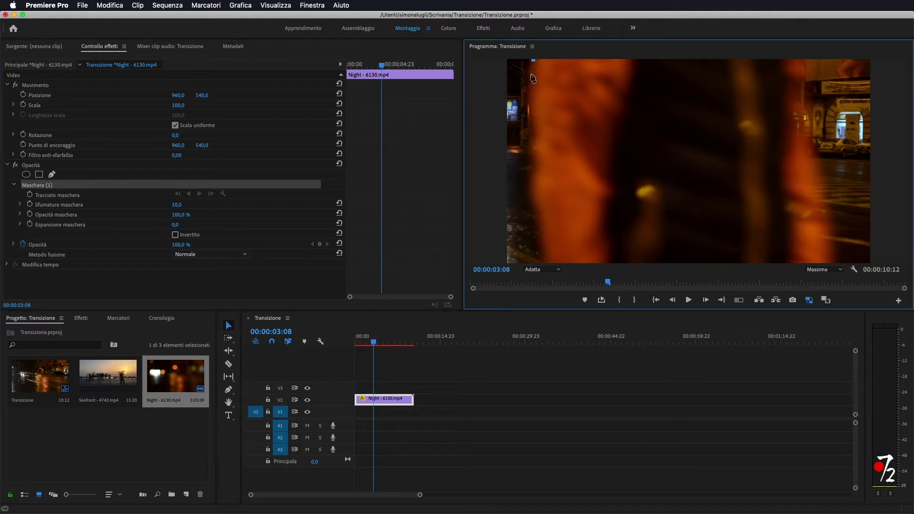
click(528, 95)
click(529, 111)
click(530, 127)
click(529, 143)
click(530, 157)
click(534, 169)
click(530, 181)
click(529, 198)
click(536, 210)
click(539, 228)
click(542, 261)
Step: At 25% zoom, close the mask around the frame's right part and keyframe its path at 00:00:03:08
click(540, 269)
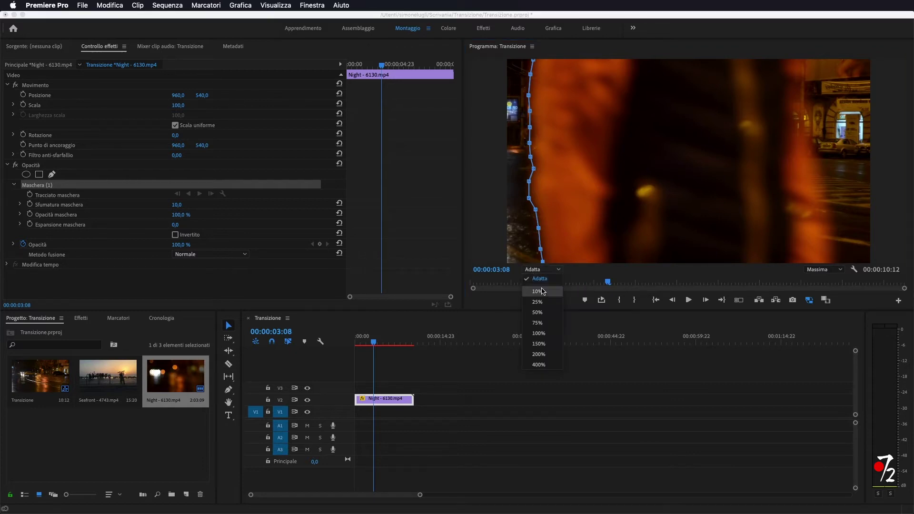
click(542, 302)
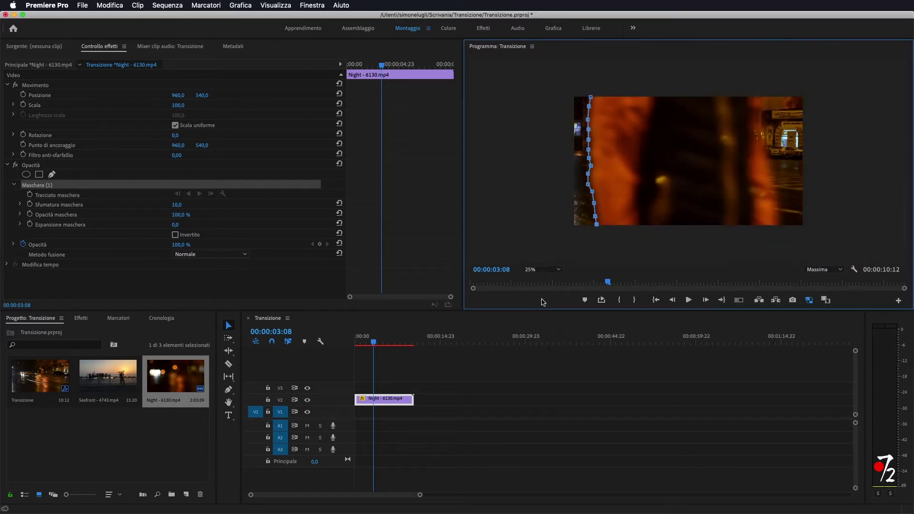
click(599, 241)
click(808, 241)
click(811, 85)
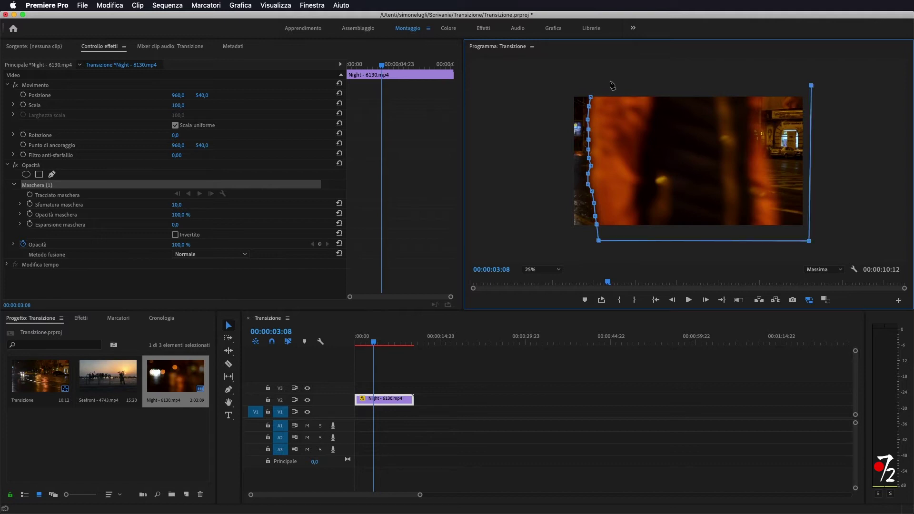
click(593, 77)
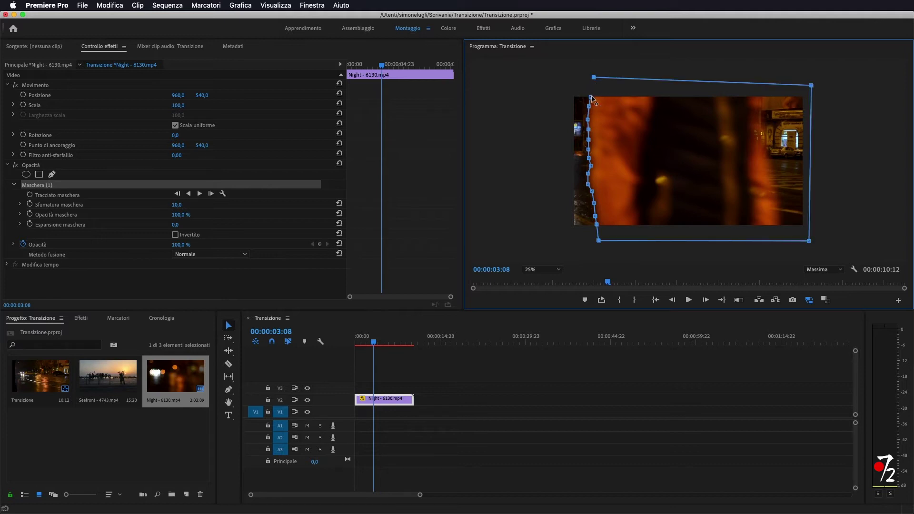
click(591, 96)
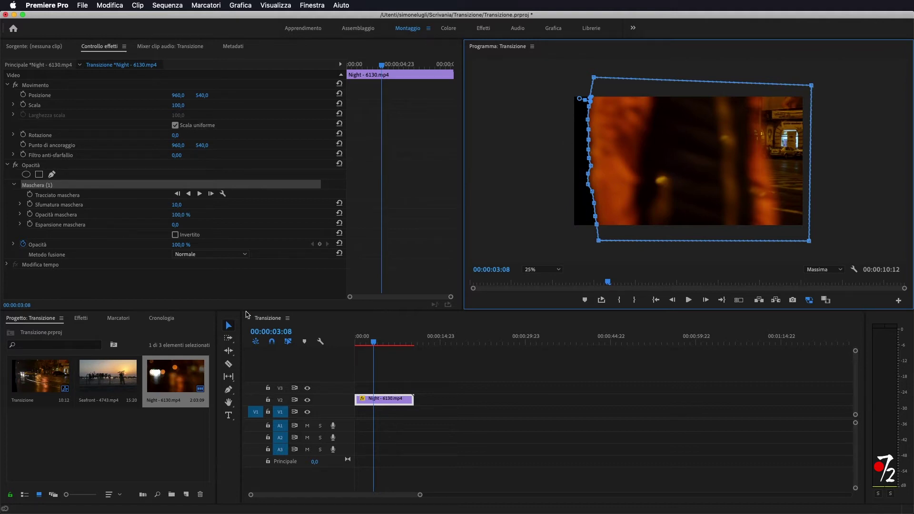
click(29, 194)
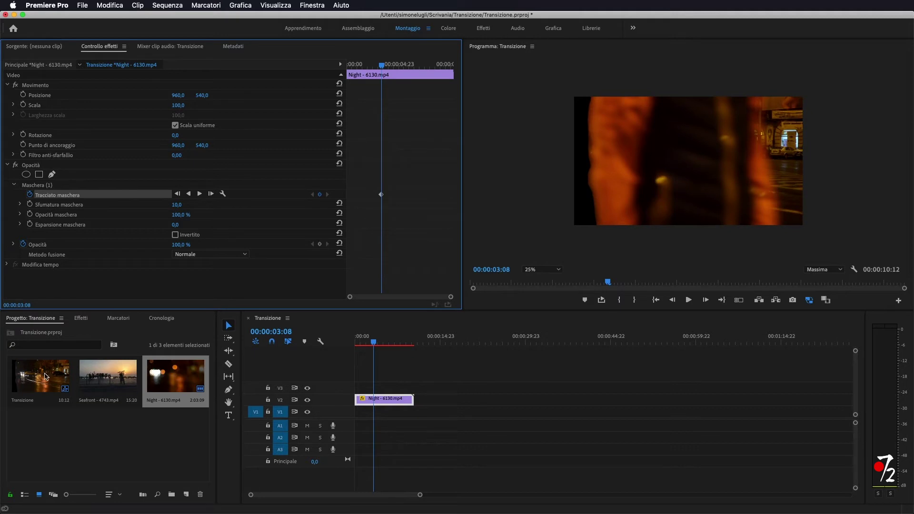
Step: Place Seafront - 4743.mp4 on V1, snapped to start four frames earlier at 00:00:03:04
mouse_move(103, 390)
mouse_down()
mouse_move(388, 416)
mouse_move(376, 414)
mouse_up()
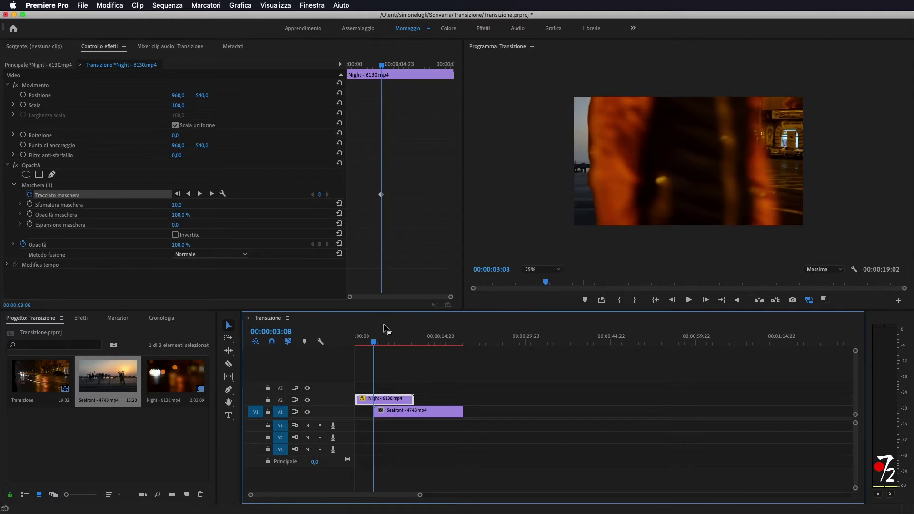
key(Left)
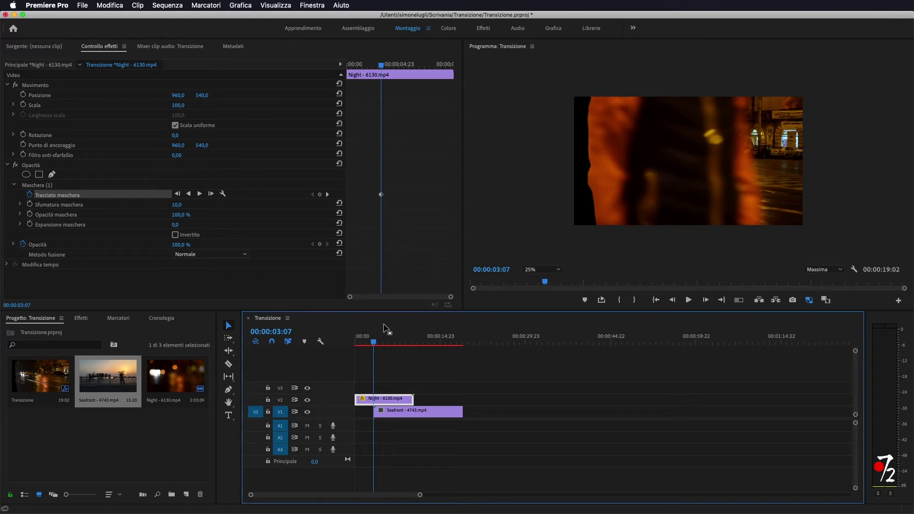
key(Left)
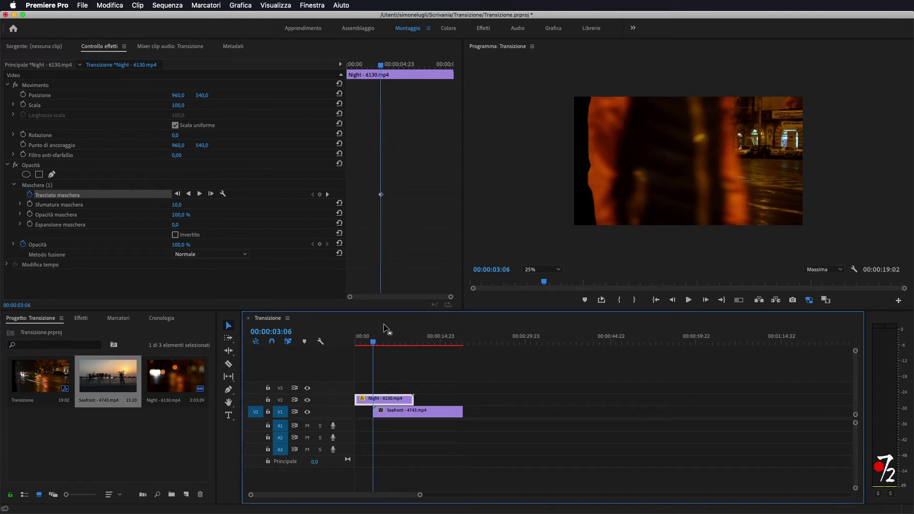
key(Left)
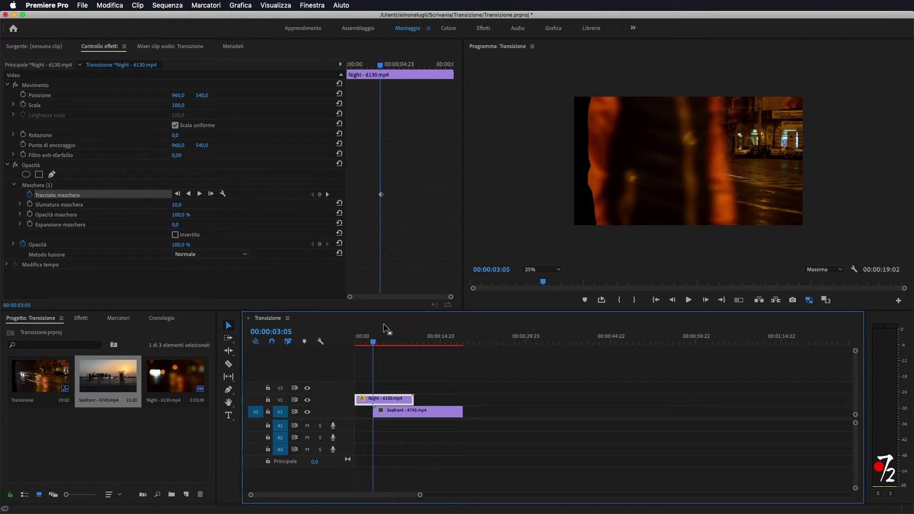
key(Left)
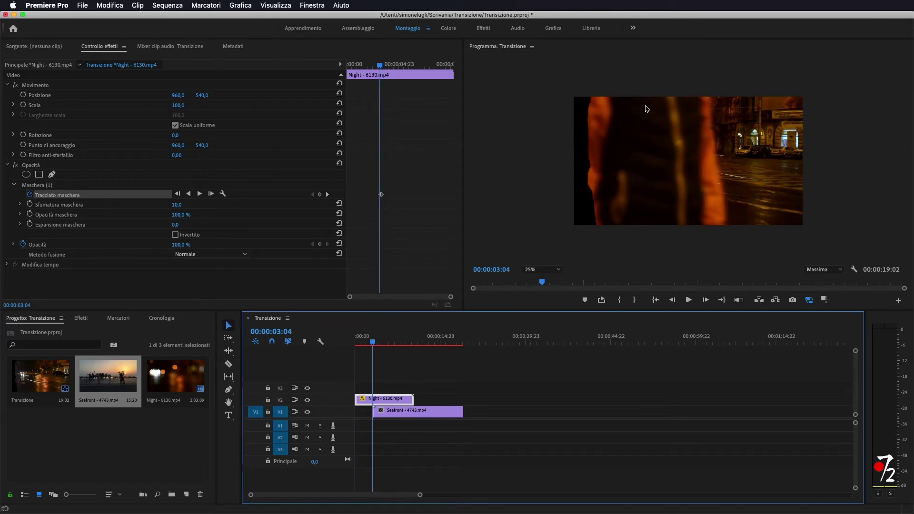
drag(402, 412, 396, 412)
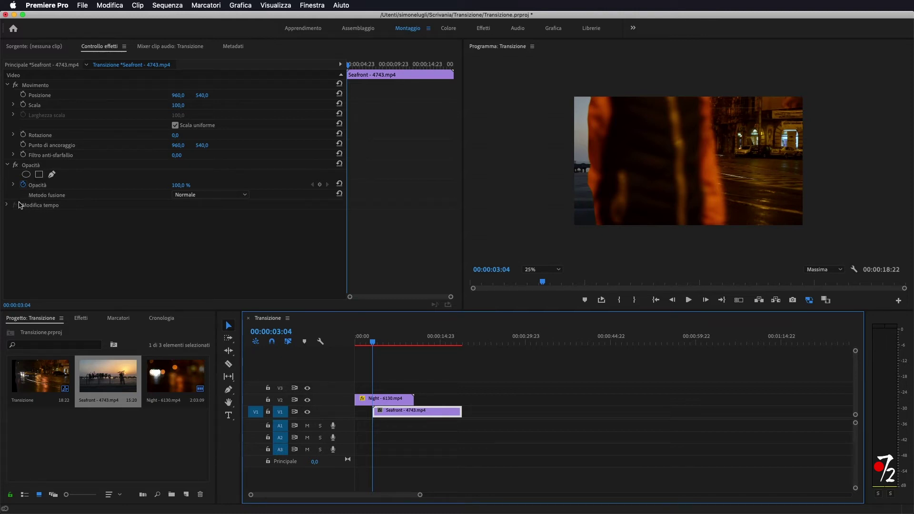
click(405, 402)
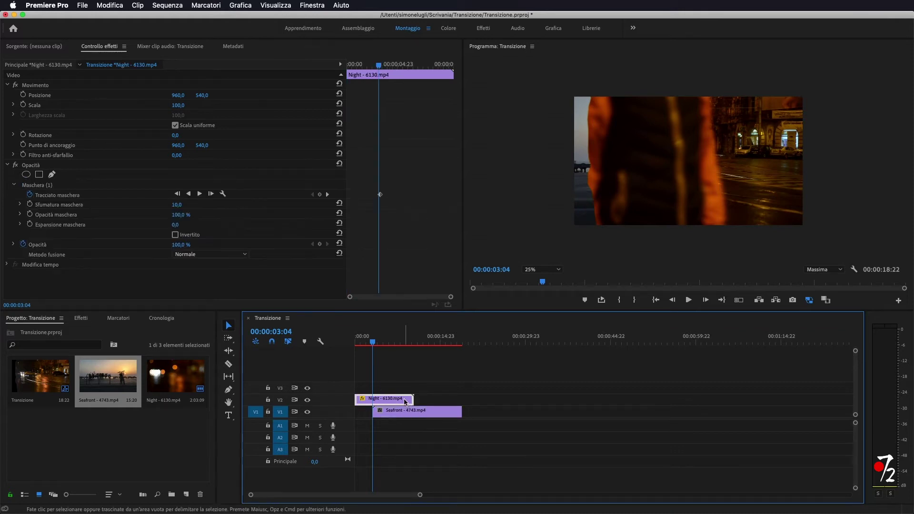
Step: At 100% zoom, drag the mask's top and upper-right points onto the frame's left edge
click(37, 187)
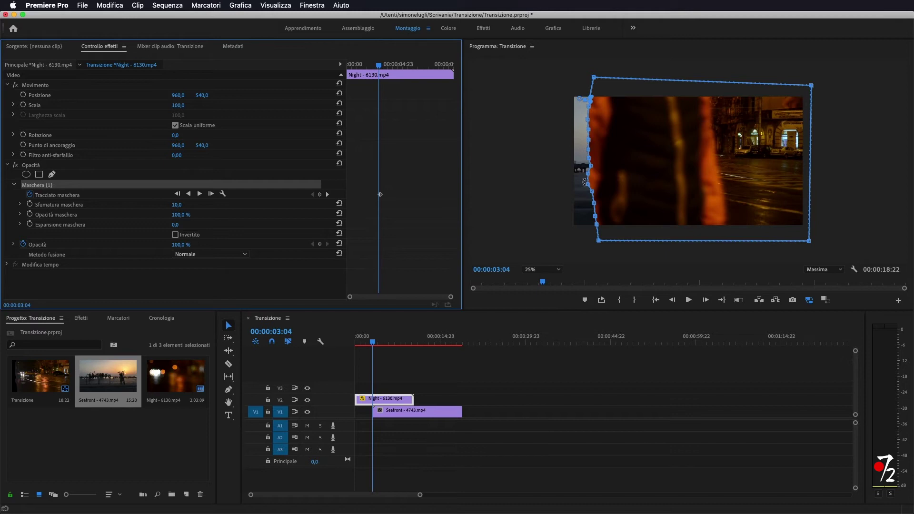
click(539, 270)
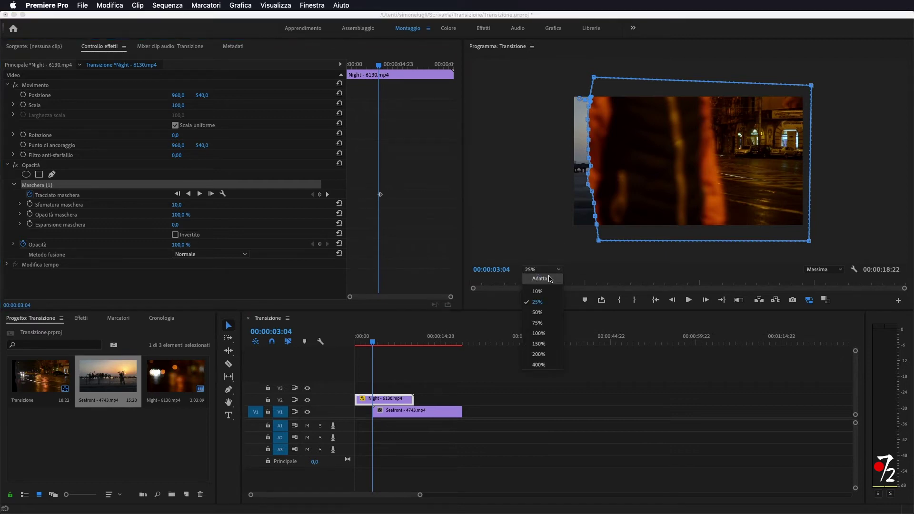
click(543, 333)
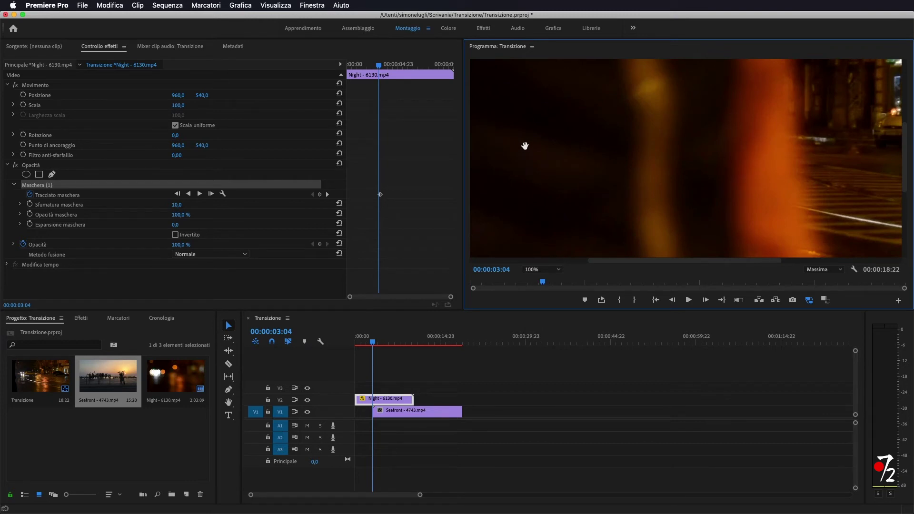
key(h)
drag(526, 145, 620, 138)
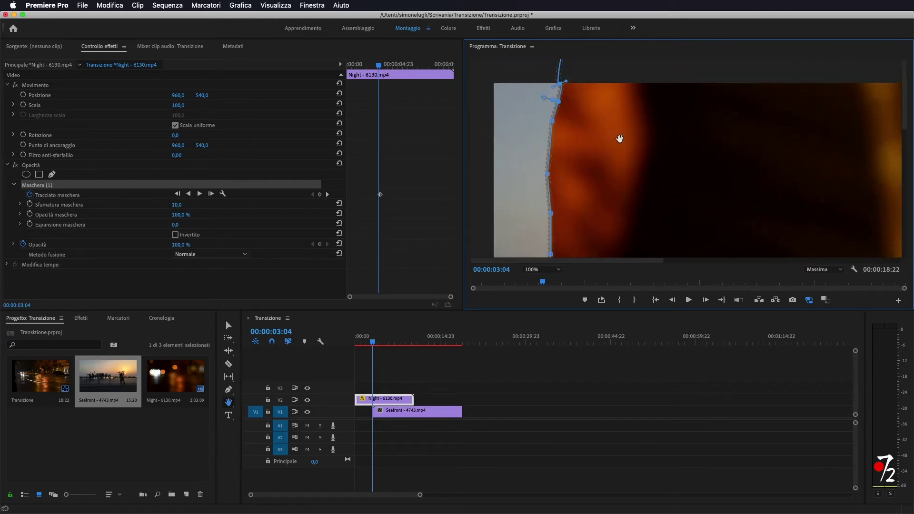
key(v)
drag(559, 84, 493, 89)
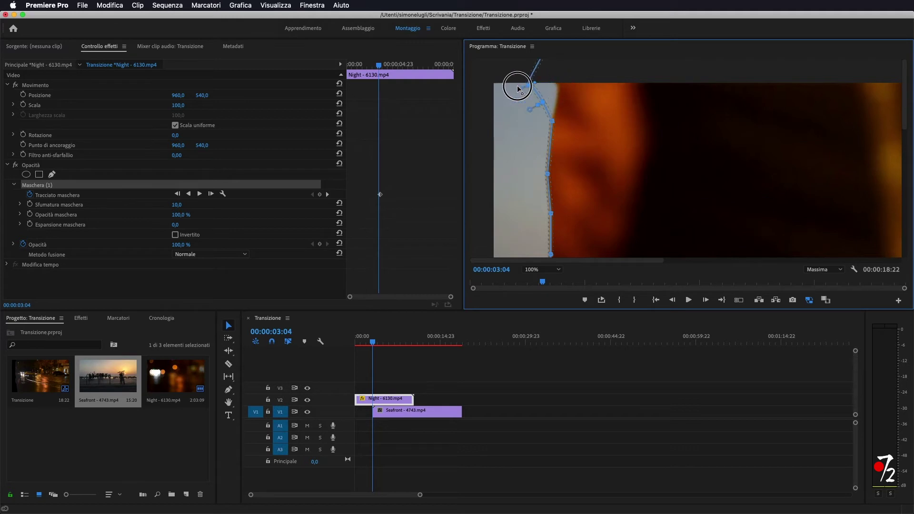
drag(493, 88, 484, 86)
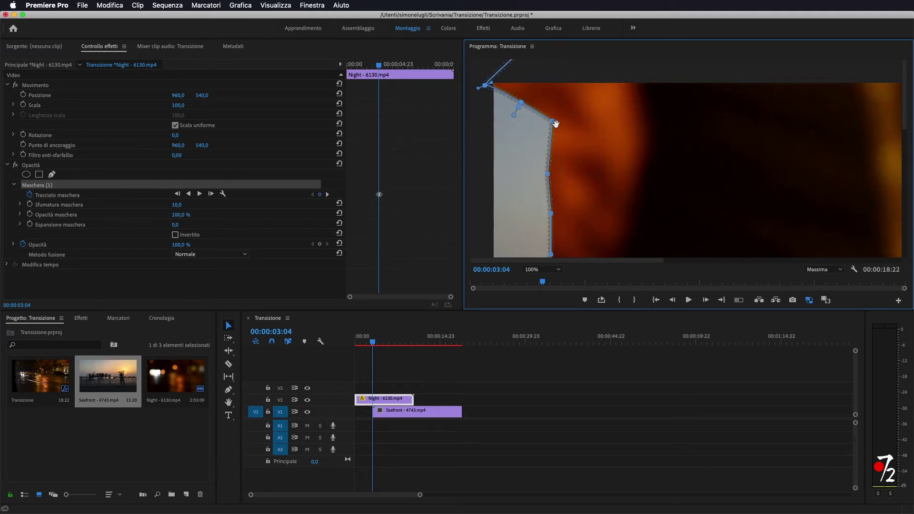
drag(551, 122, 485, 134)
drag(548, 174, 481, 192)
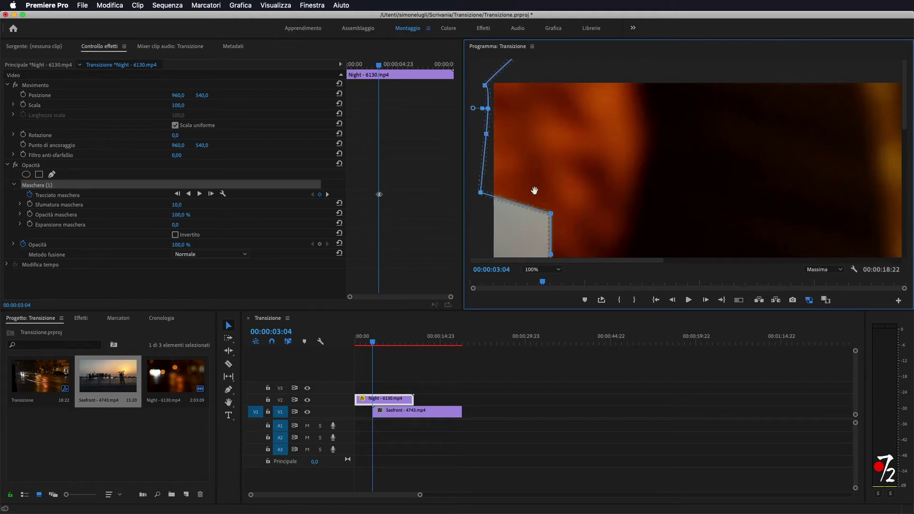
Step: Pull the middle and lower mask points toward the left edge, undoing one misplaced change
key(h)
drag(588, 198, 596, 141)
drag(614, 103, 613, 94)
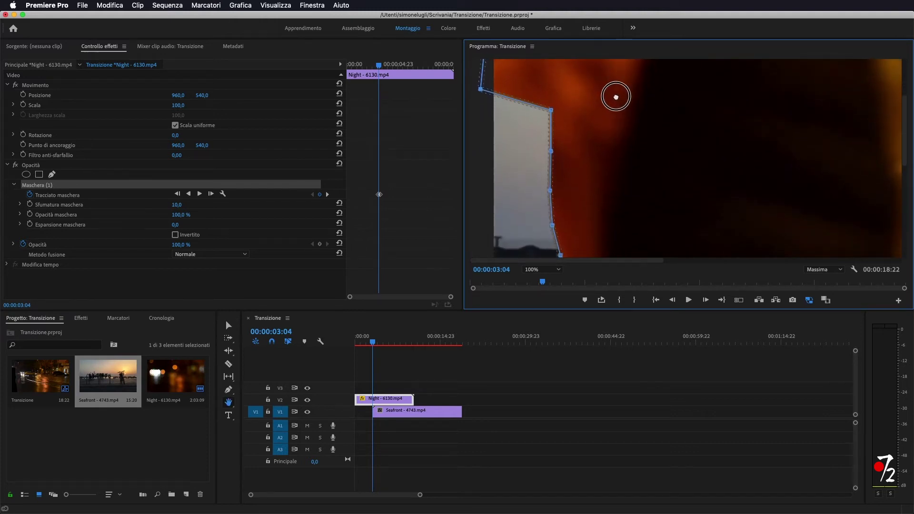
key(v)
drag(552, 110, 484, 134)
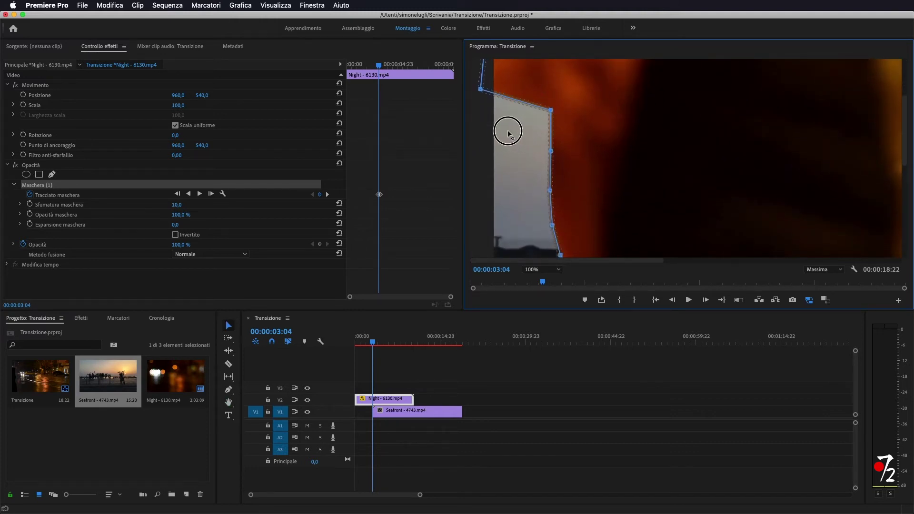
drag(551, 150, 486, 178)
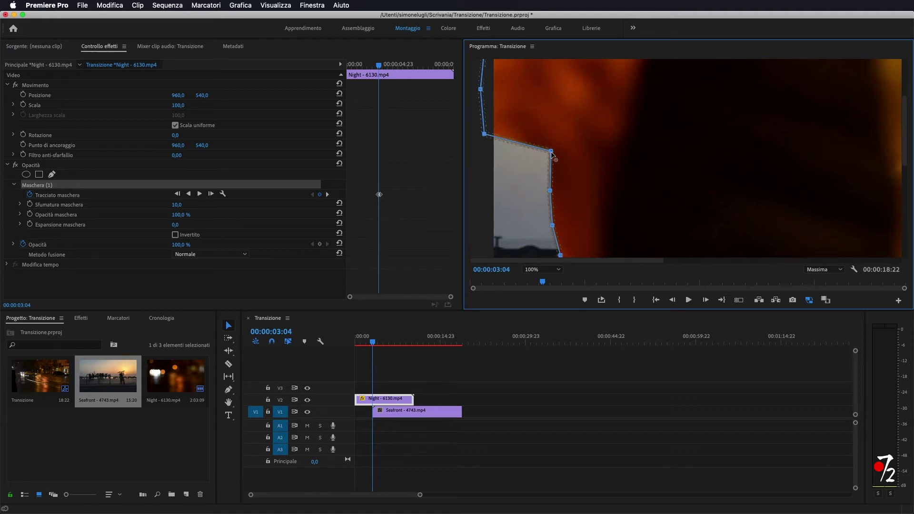
drag(550, 190, 490, 220)
drag(552, 225, 560, 224)
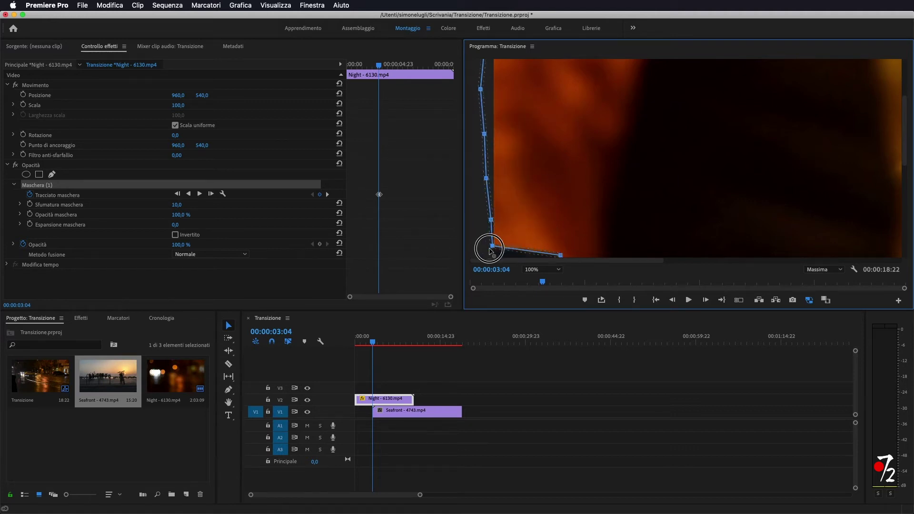
scroll(584, 180, down, 5)
drag(508, 179, 487, 186)
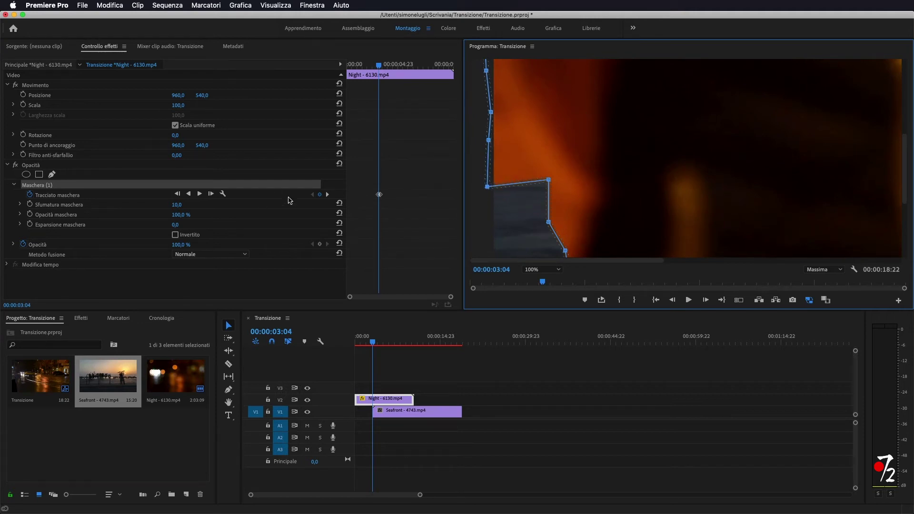
mouse_move(584, 143)
mouse_down()
mouse_move(589, 165)
mouse_move(587, 126)
mouse_up()
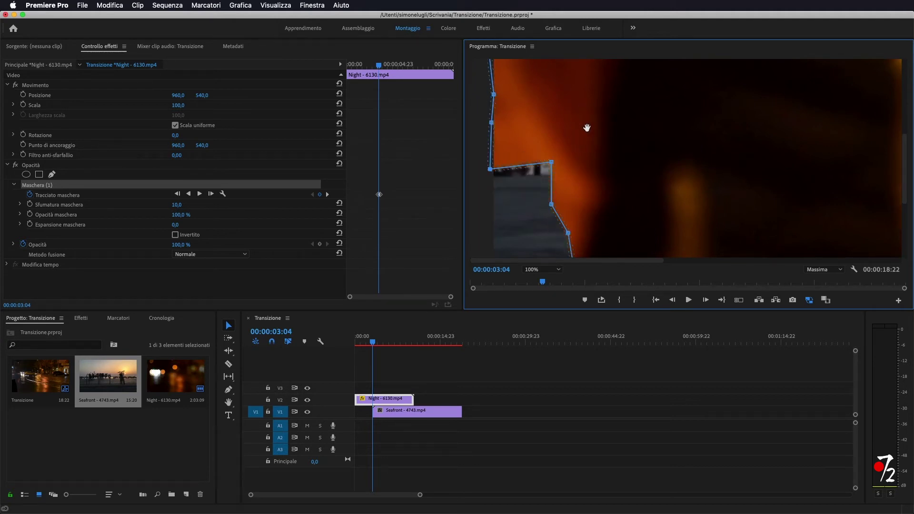
key(super+z)
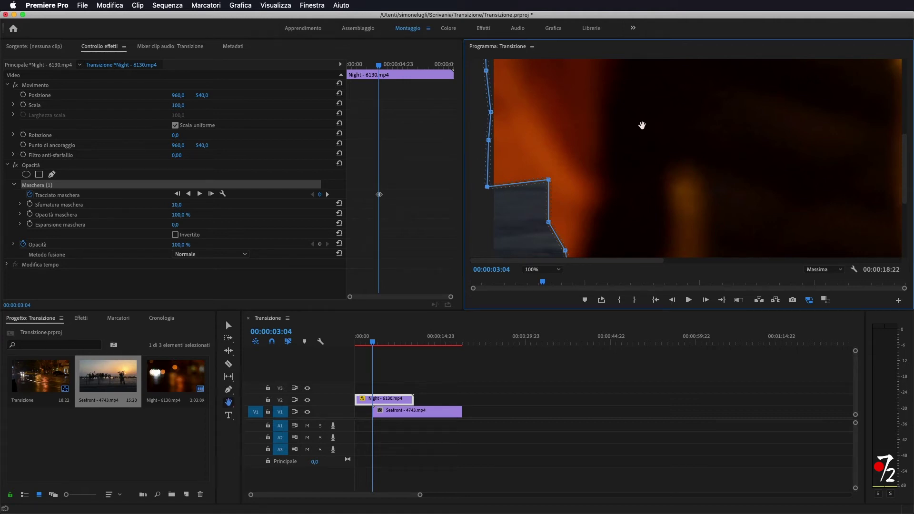
Step: Line up the remaining right-hand and bottom-right mask points along the frame's left edge
mouse_move(641, 126)
mouse_down()
mouse_move(666, 124)
mouse_move(673, 158)
mouse_move(716, 149)
mouse_up()
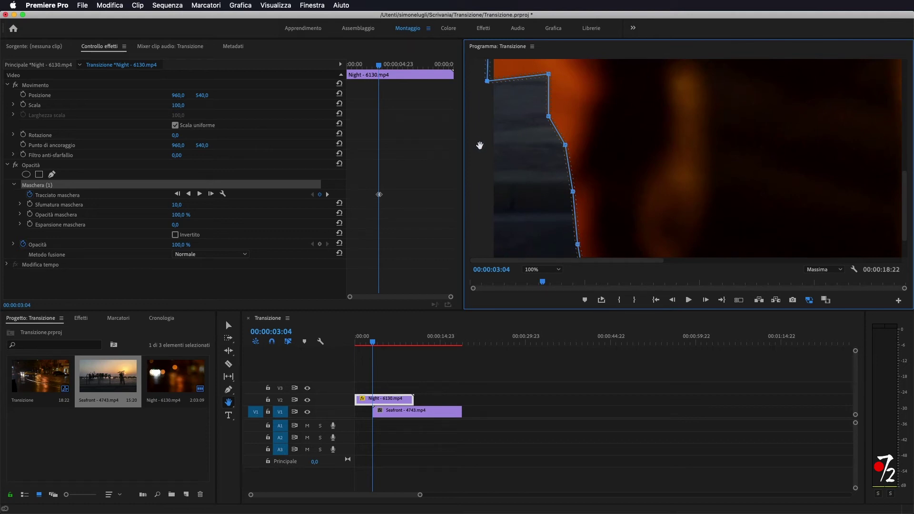
key(v)
drag(548, 75, 489, 117)
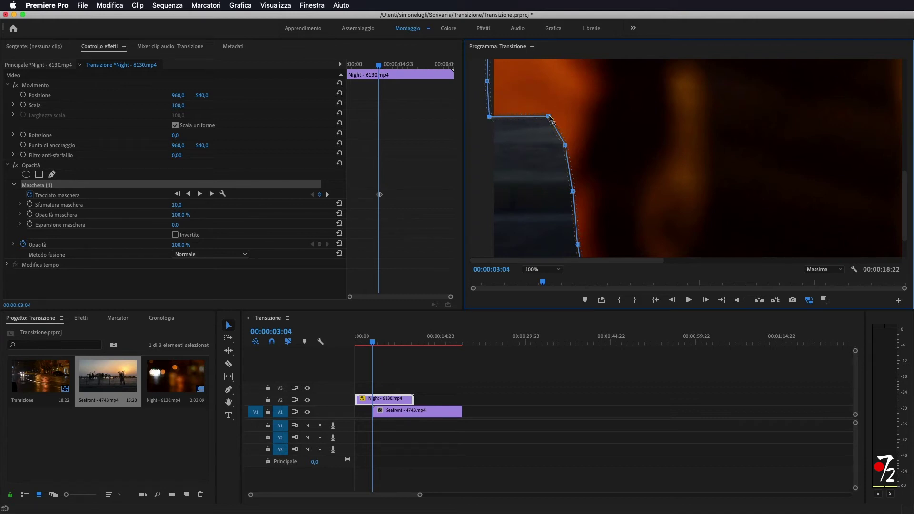
drag(565, 144, 489, 147)
drag(573, 191, 488, 191)
drag(528, 217, 490, 227)
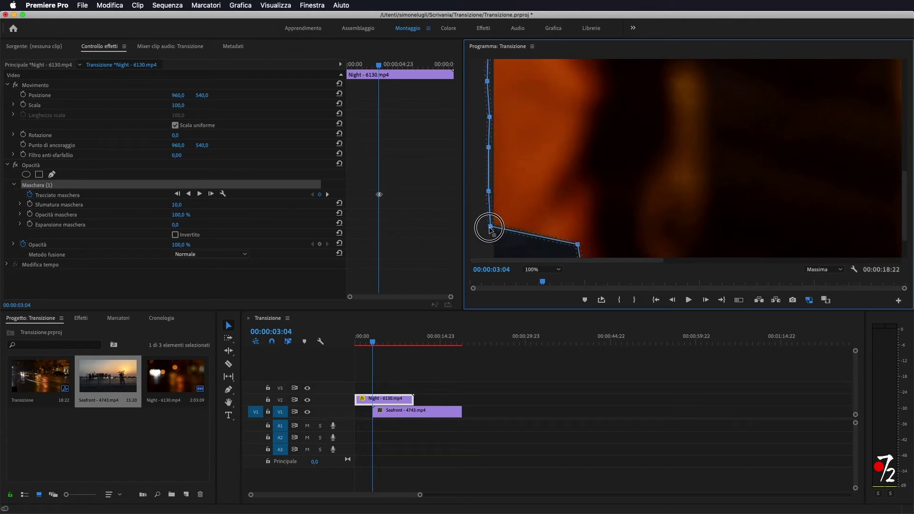
drag(577, 244, 585, 208)
drag(489, 221, 489, 223)
mouse_move(585, 245)
mouse_down()
mouse_move(586, 233)
mouse_move(490, 240)
mouse_up()
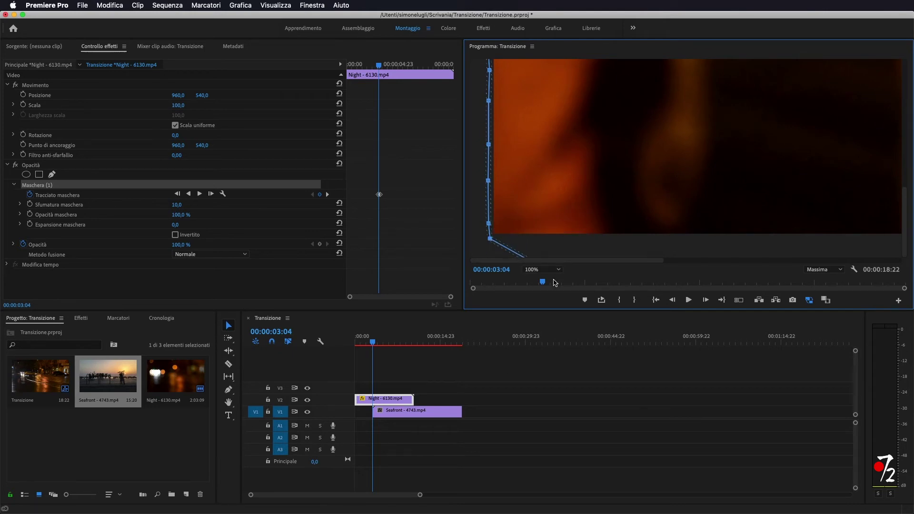
click(543, 270)
Step: Fit the whole frame in the monitor and zoom the Effect Controls timeline around 00:00:03:00
click(543, 278)
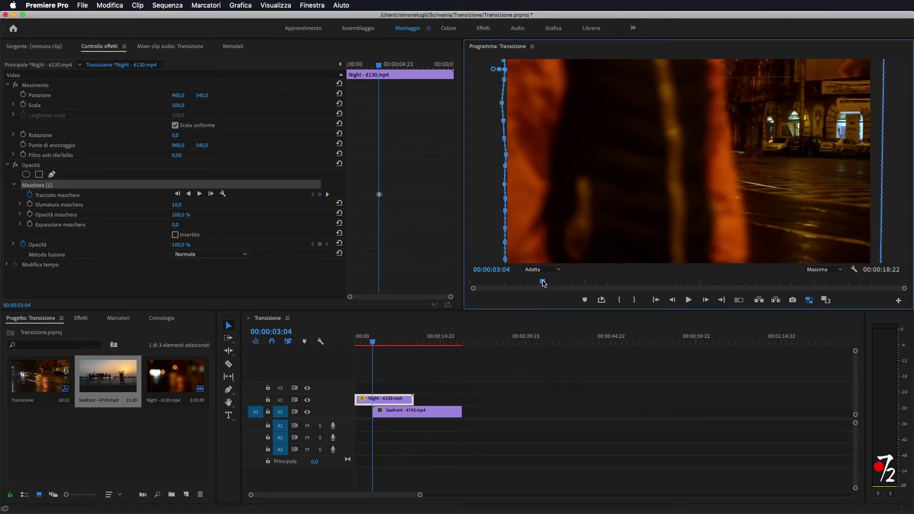
drag(450, 297, 395, 297)
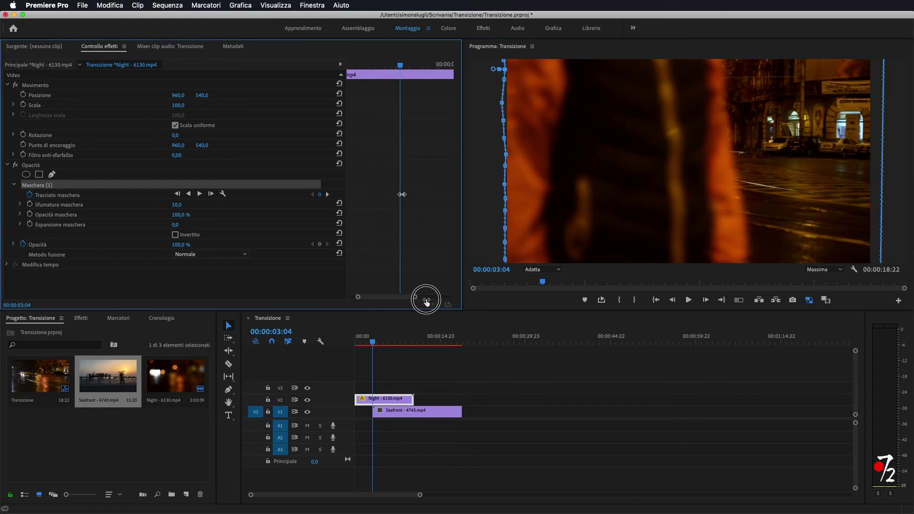
click(408, 325)
Step: Step frame by frame through the mask wipe, ending at 00:00:03:09
key(Right)
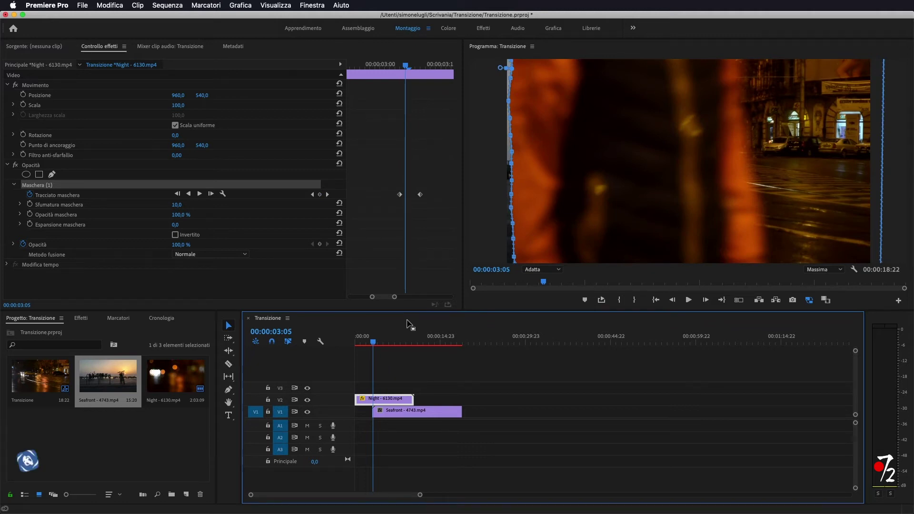
key(Right)
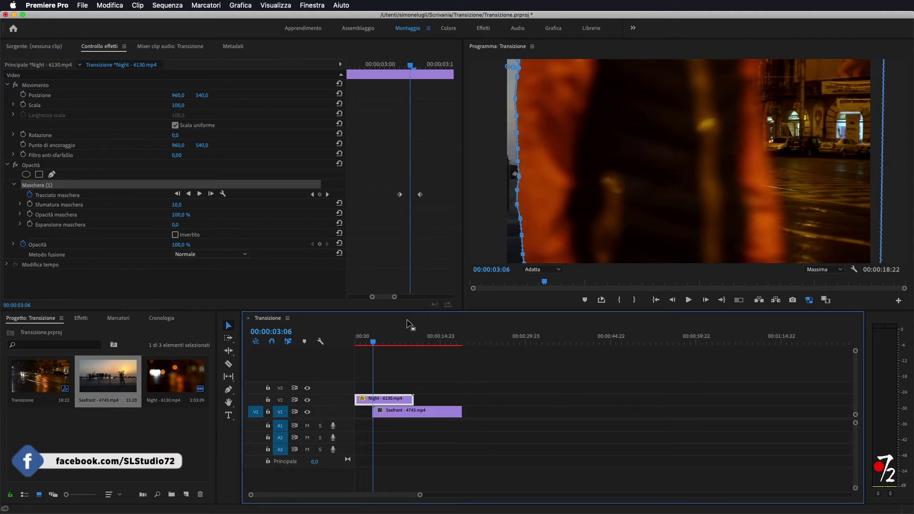
key(Right)
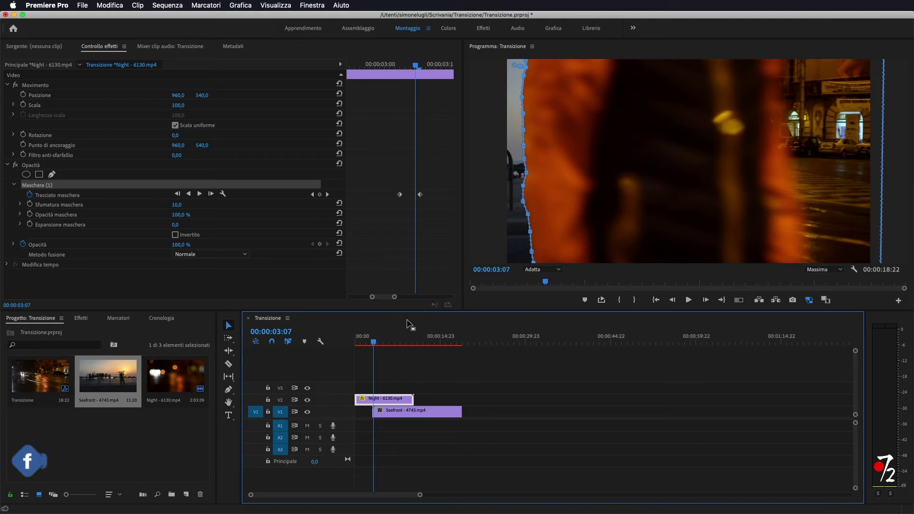
key(Right)
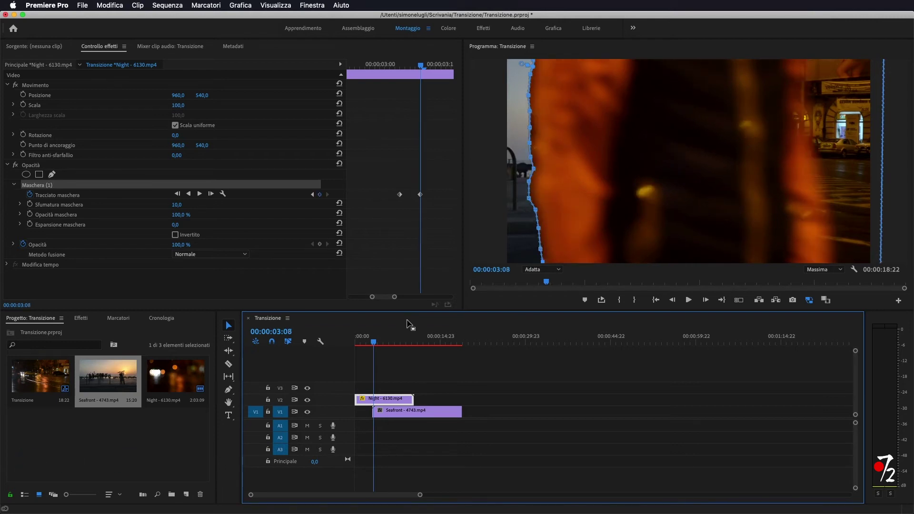
key(Right)
key(Right)
key(Right)
key(Right)
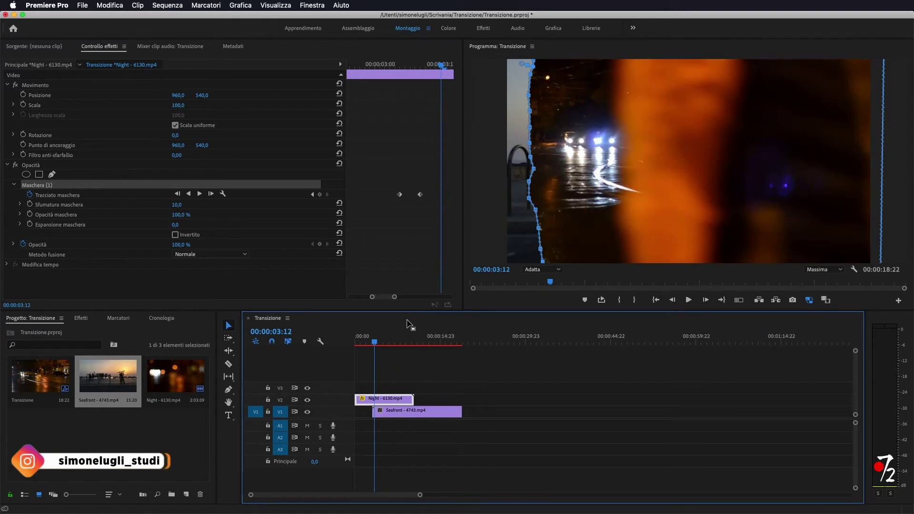
key(Right)
key(Right)
key(Right)
key(Right)
key(Right)
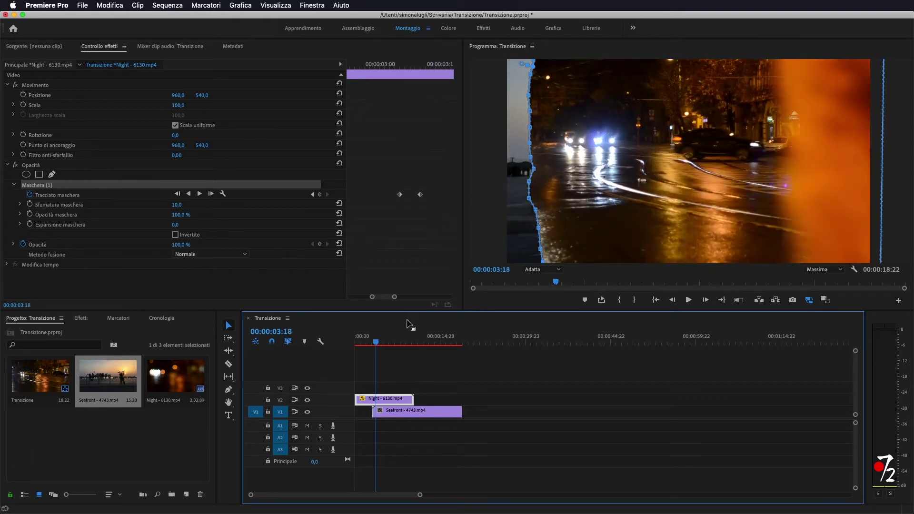
key(Right)
key(Right)
key(Left)
key(Left)
key(Left)
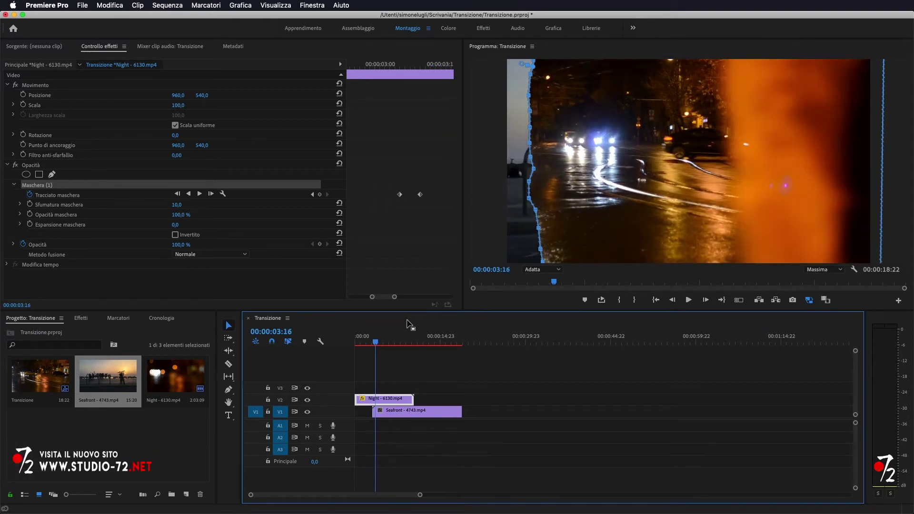
key(Left)
key(Left)
key(Left)
key(Left)
key(Left)
key(Left)
key(Left)
key(Left)
key(Right)
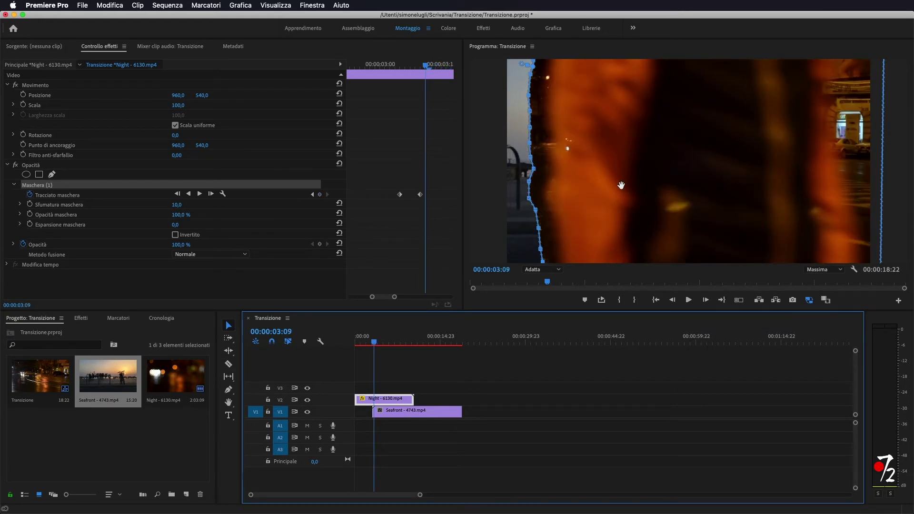
Step: Drag the whole mask right at 00:00:03:09, adding a Mask Path keyframe, and view at 100%
drag(605, 176, 616, 176)
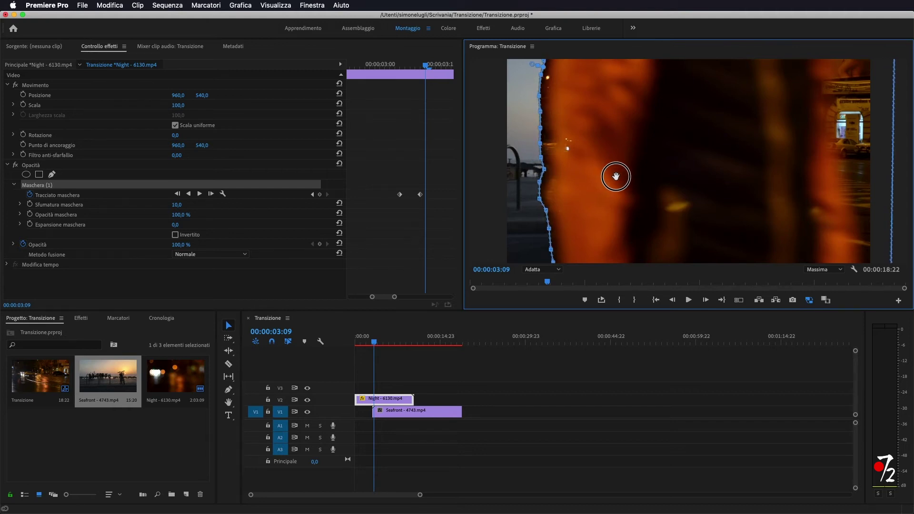
drag(615, 176, 571, 172)
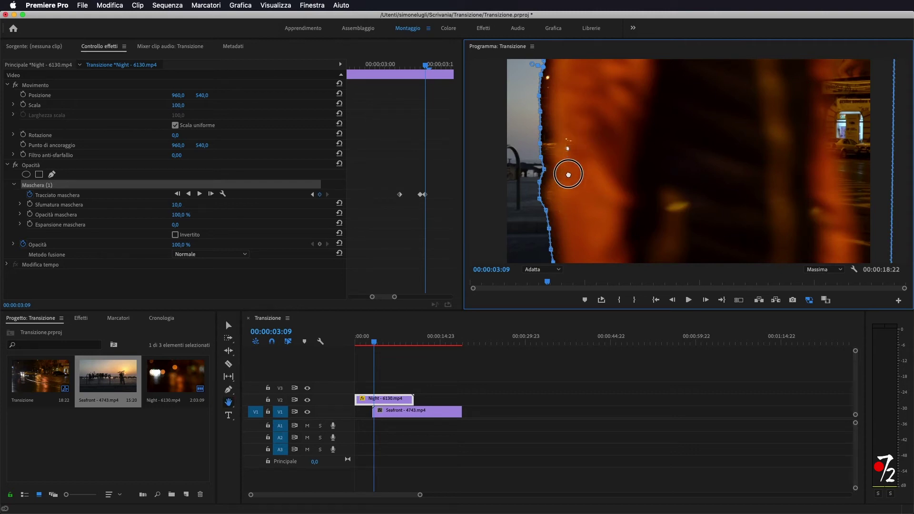
click(582, 147)
click(579, 138)
click(542, 269)
click(538, 331)
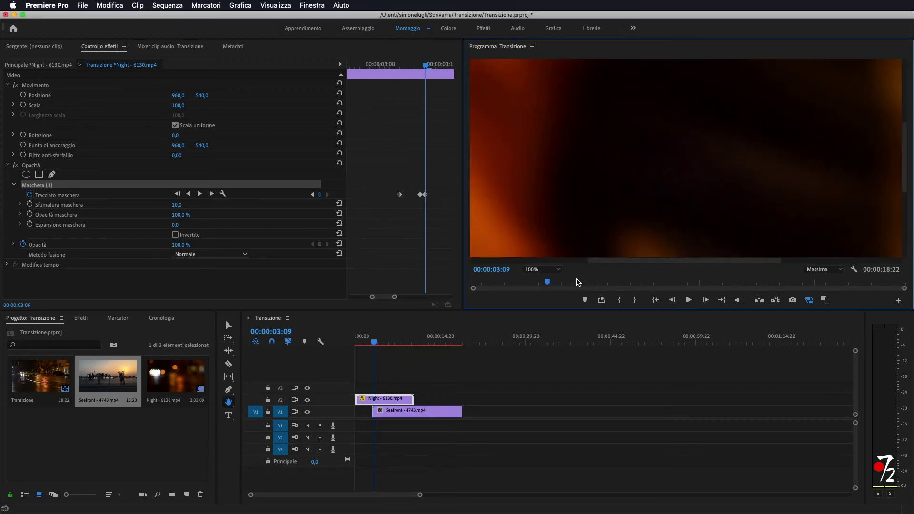
Step: Push the upper, middle and lower mask points right to follow the orange edge
mouse_move(544, 132)
mouse_down()
mouse_move(628, 182)
mouse_move(604, 148)
mouse_up()
key(v)
drag(522, 123, 533, 123)
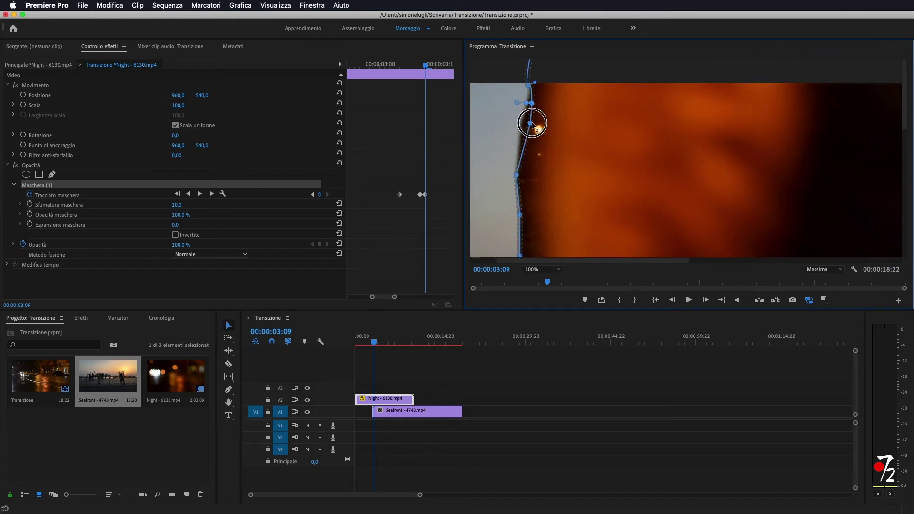
drag(516, 175, 527, 174)
drag(521, 215, 523, 214)
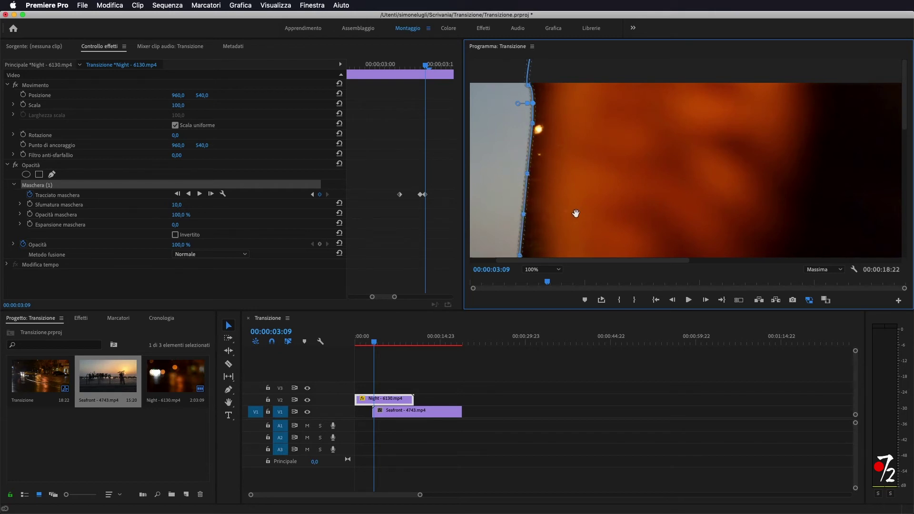
Step: Fine-tune the middle and bottom mask points rightward, then fit the whole frame back in view
drag(578, 219, 581, 147)
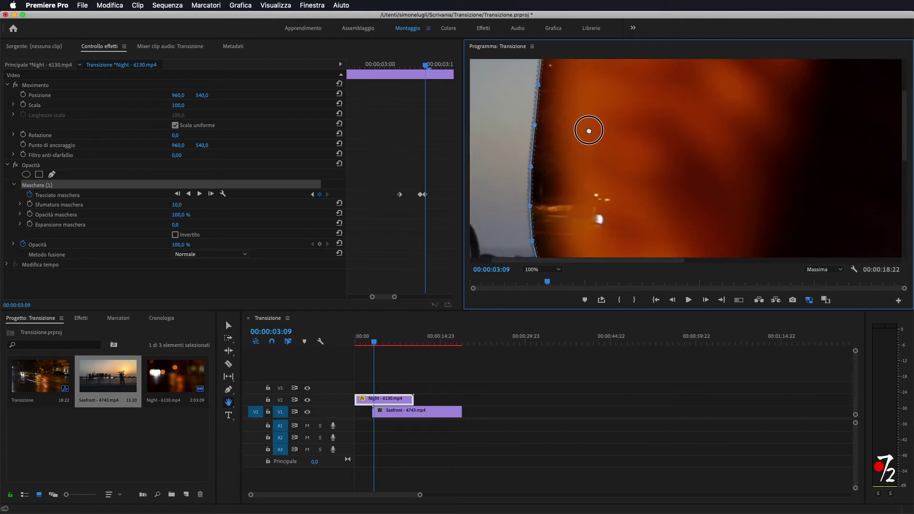
key(v)
drag(536, 123, 539, 122)
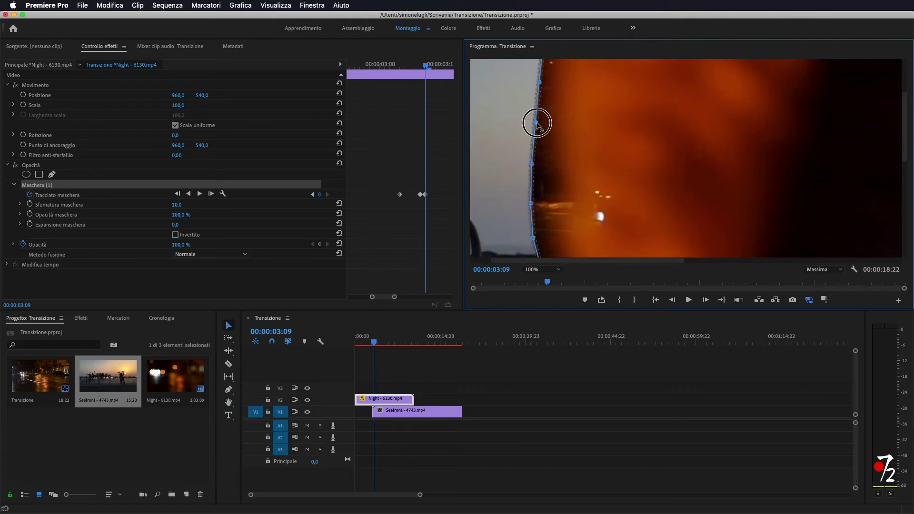
drag(532, 165, 545, 158)
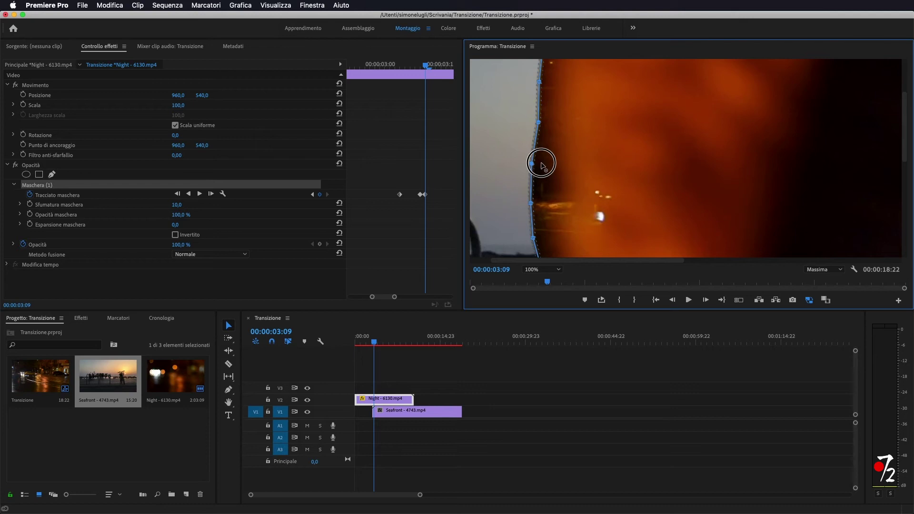
drag(532, 203, 559, 193)
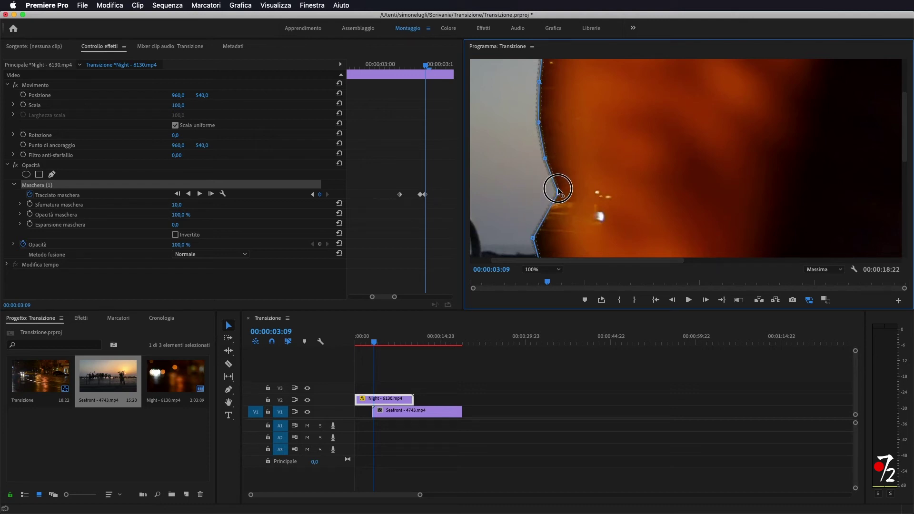
drag(560, 193, 553, 180)
drag(533, 240, 551, 220)
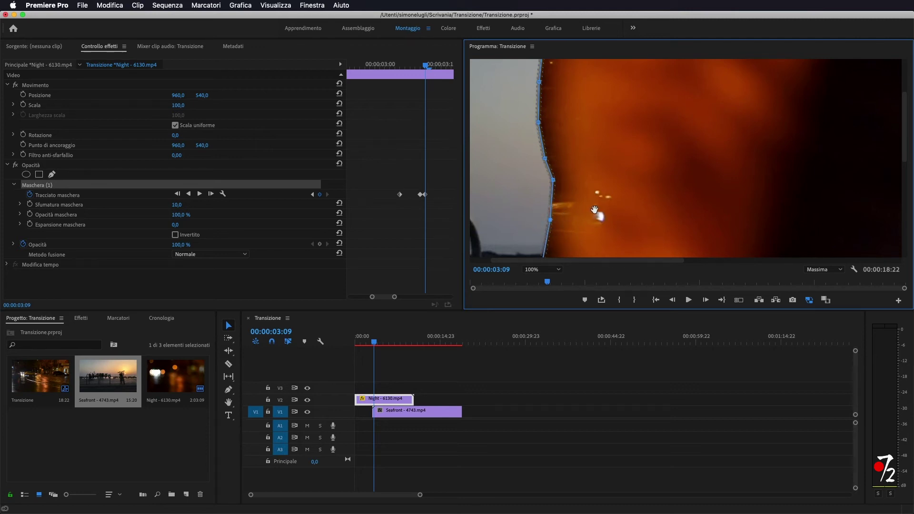
drag(595, 209, 604, 93)
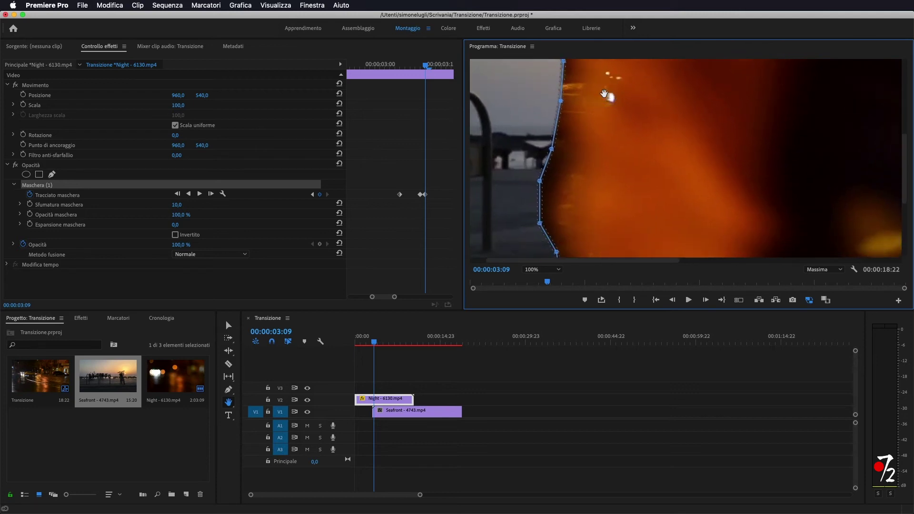
drag(594, 177, 590, 88)
drag(586, 151, 562, 252)
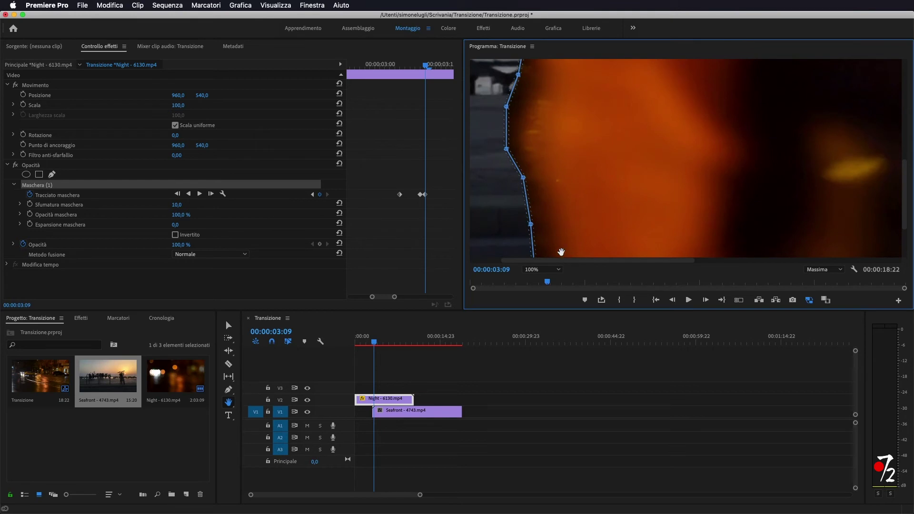
click(549, 270)
click(549, 278)
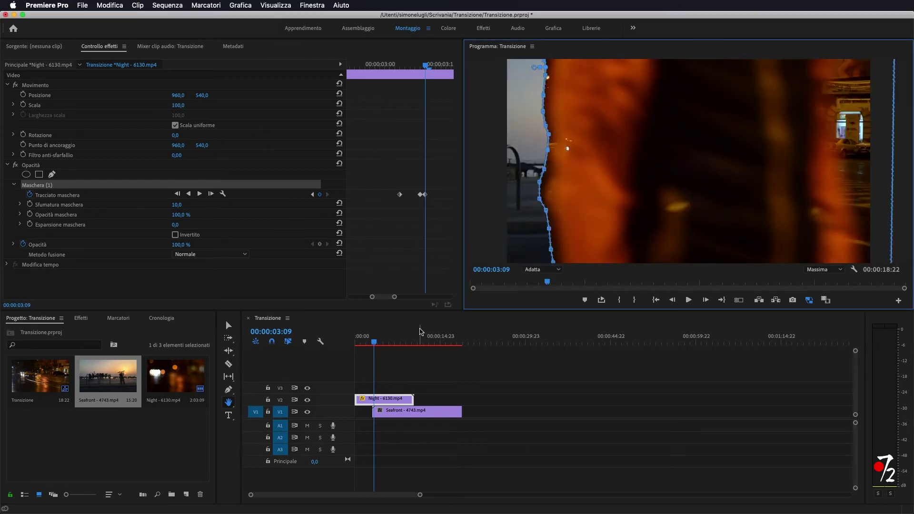
Step: At 00:00:03:10, shift the mask right and nudge its points along the orange edge
click(413, 326)
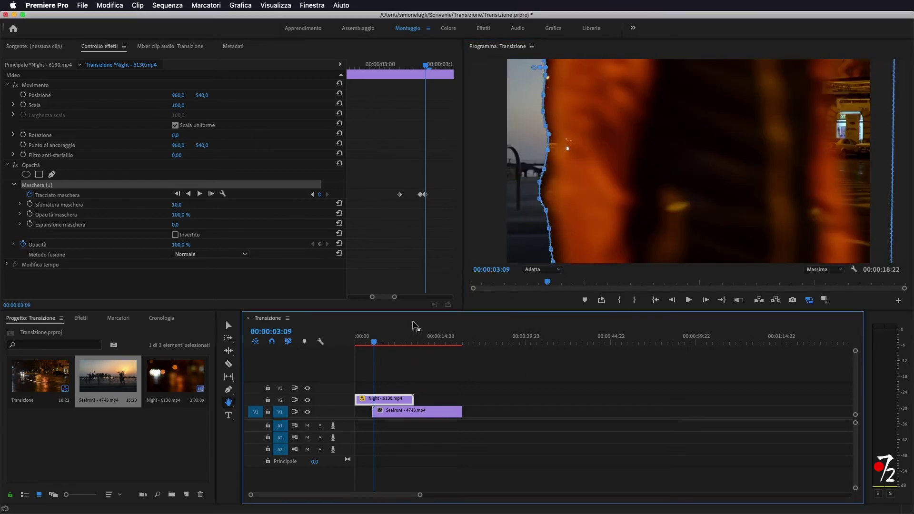
key(Right)
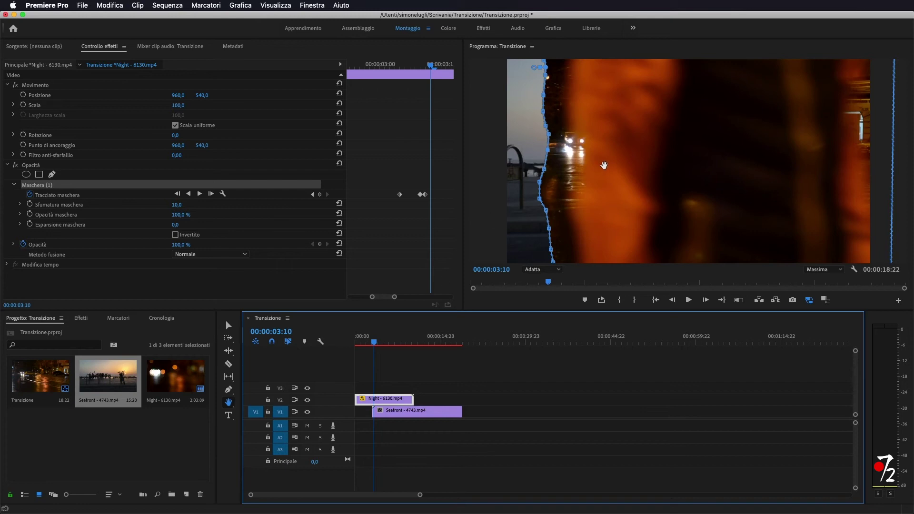
drag(605, 164, 615, 164)
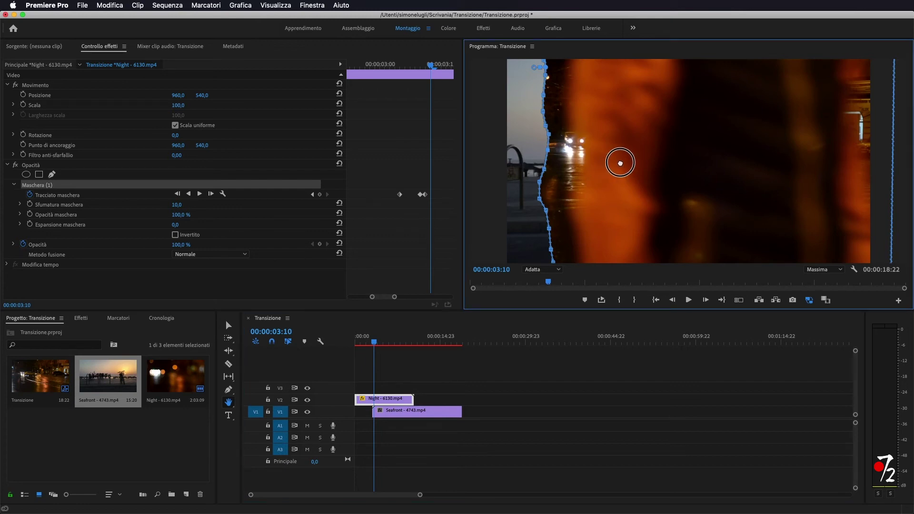
drag(615, 163, 630, 160)
key(v)
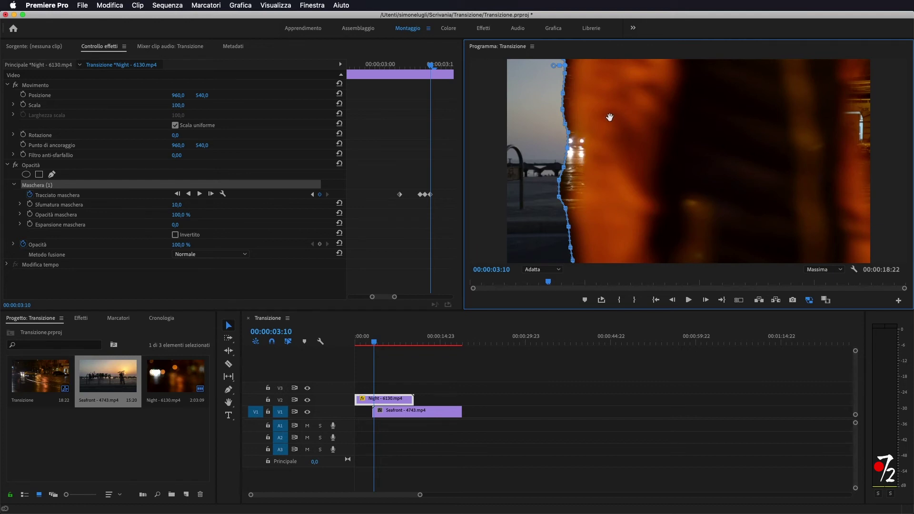
click(601, 191)
drag(622, 174, 627, 174)
drag(626, 174, 628, 173)
key(v)
drag(619, 175, 622, 175)
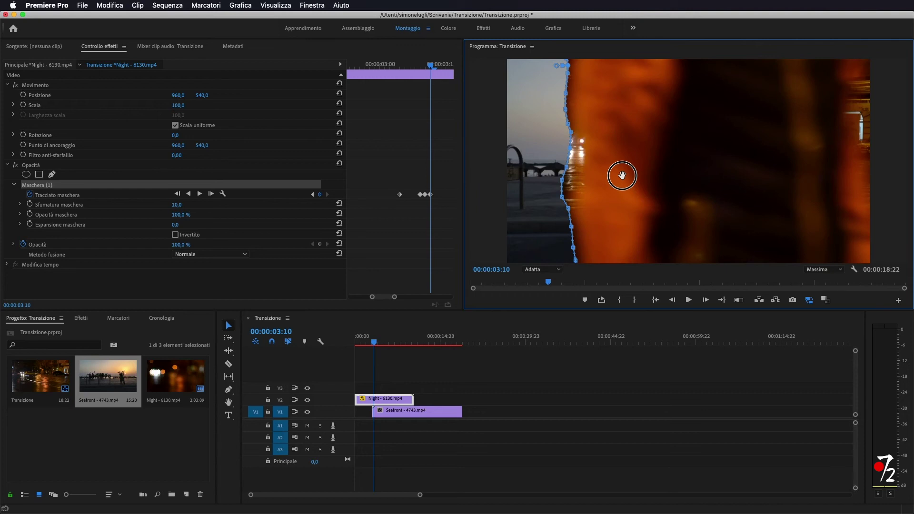
drag(622, 176, 622, 175)
drag(568, 171, 579, 143)
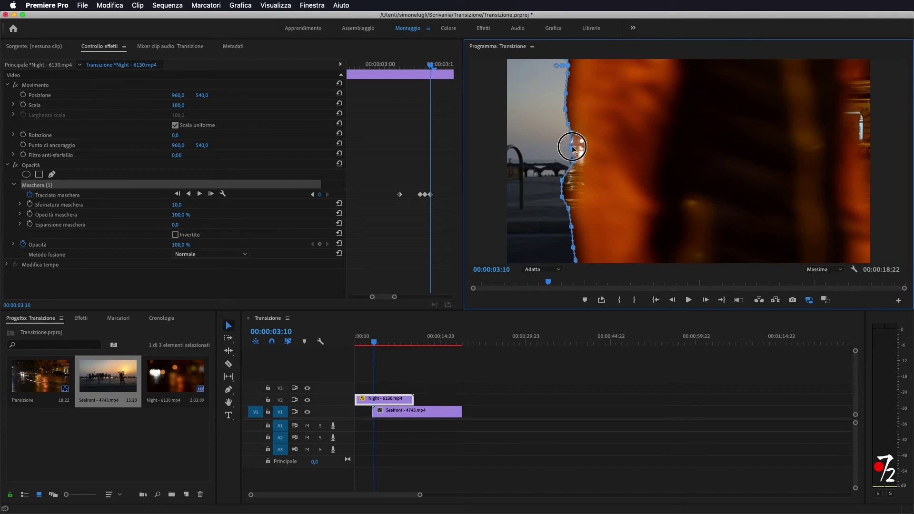
mouse_move(562, 180)
mouse_down()
mouse_move(576, 177)
mouse_move(574, 195)
mouse_up()
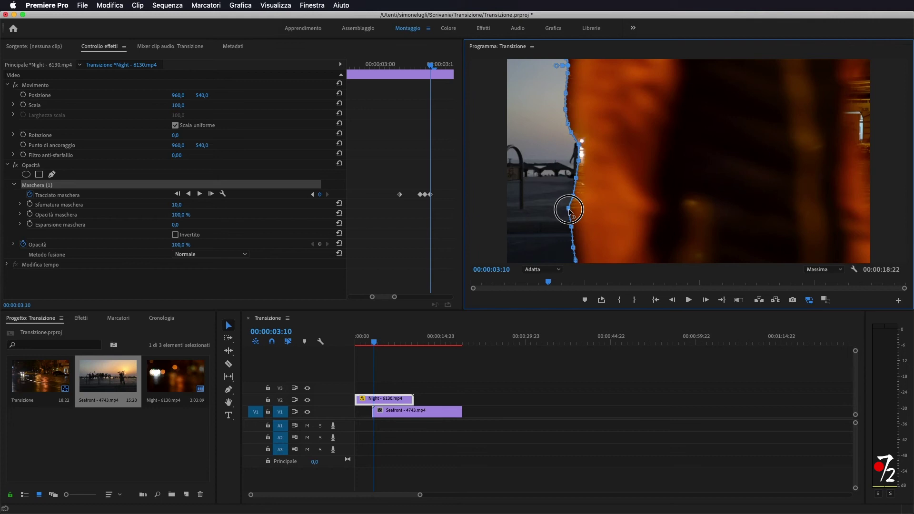
Step: At 00:00:03:11, shift the whole mask right and tilt it to match the edge
click(405, 338)
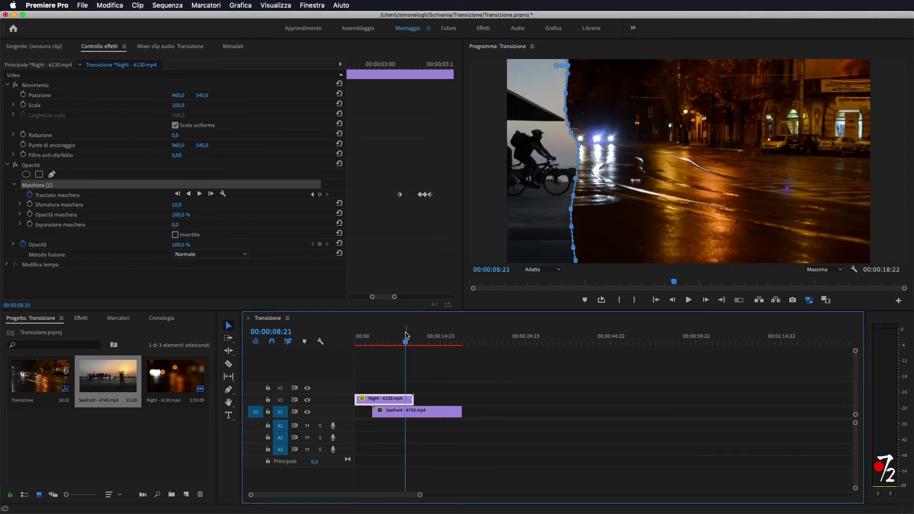
click(431, 63)
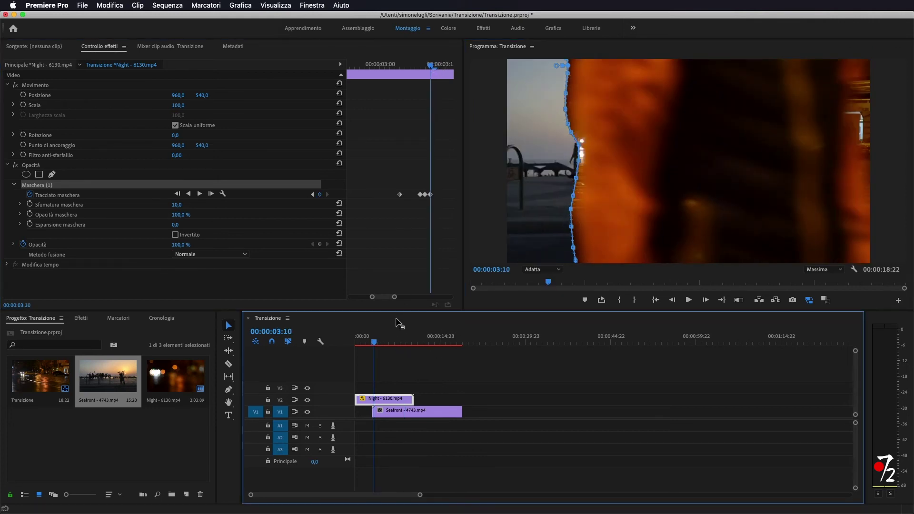
key(Right)
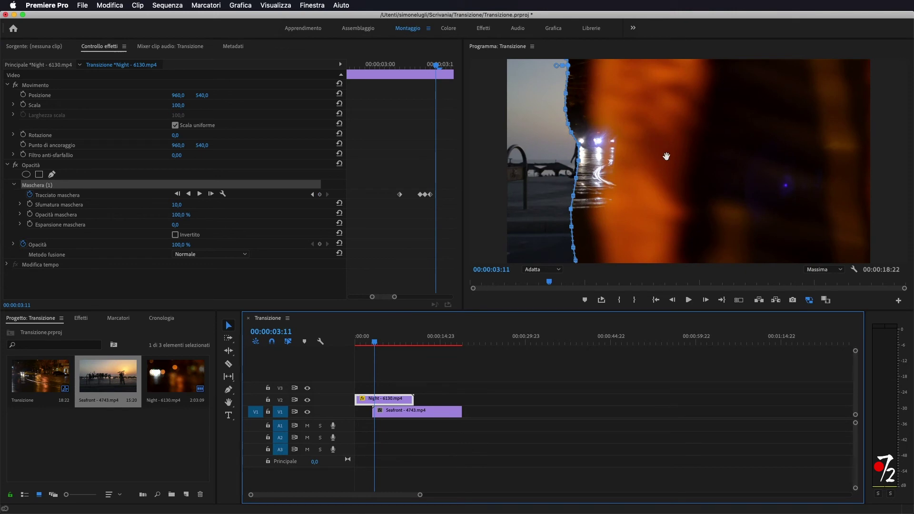
drag(666, 157, 682, 156)
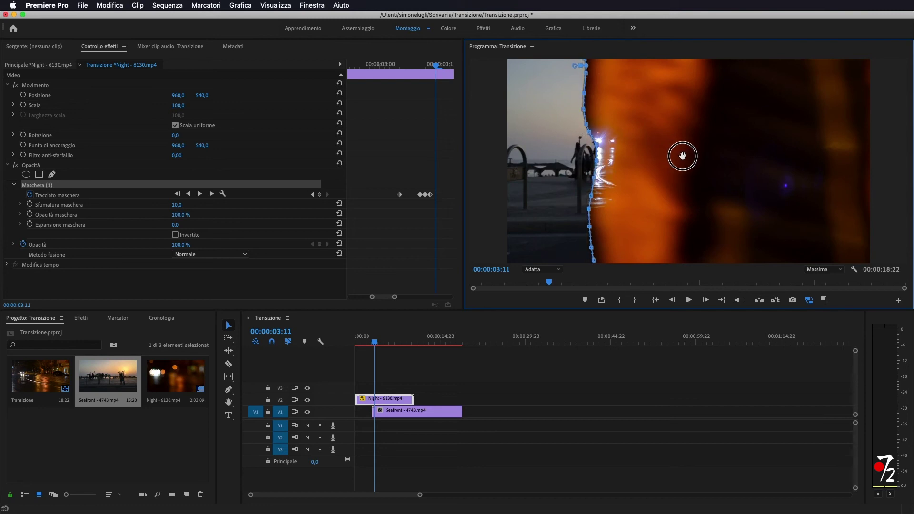
drag(682, 156, 680, 156)
click(596, 245)
drag(593, 262, 596, 259)
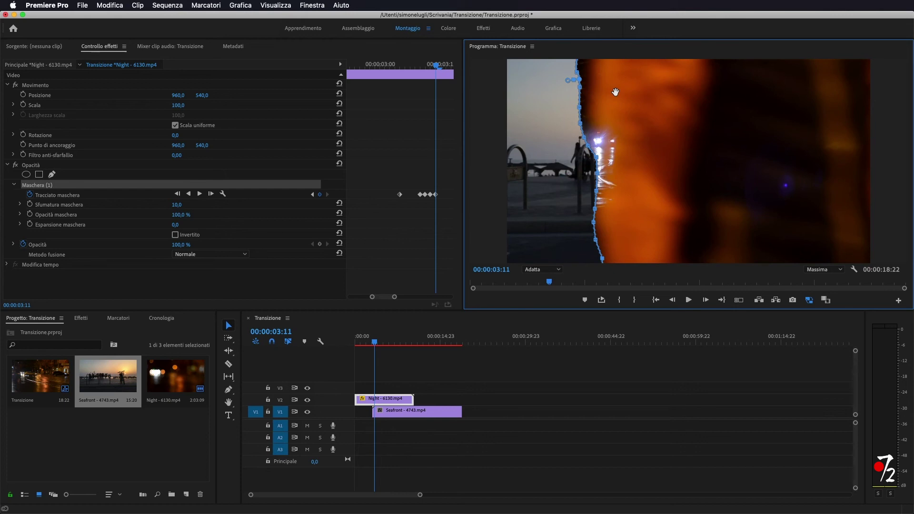
drag(616, 92, 611, 125)
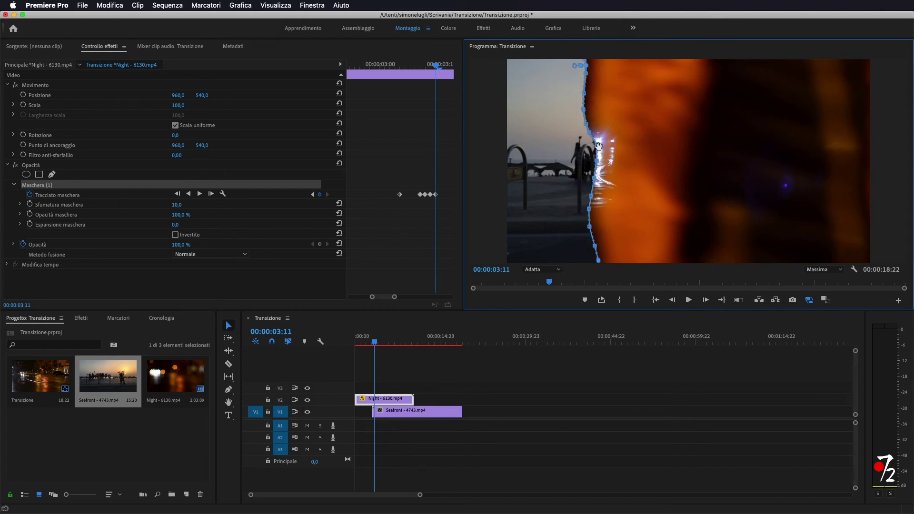
Step: Push the mask further right on frames 00:00:03:12 and 00:00:03:13, about 43 px each
key(Right)
drag(621, 169, 640, 170)
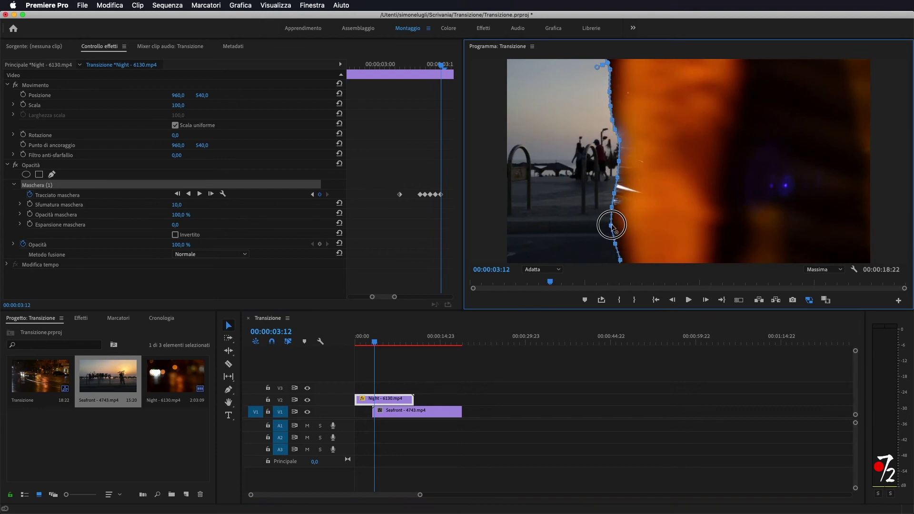
key(Right)
drag(612, 225, 637, 225)
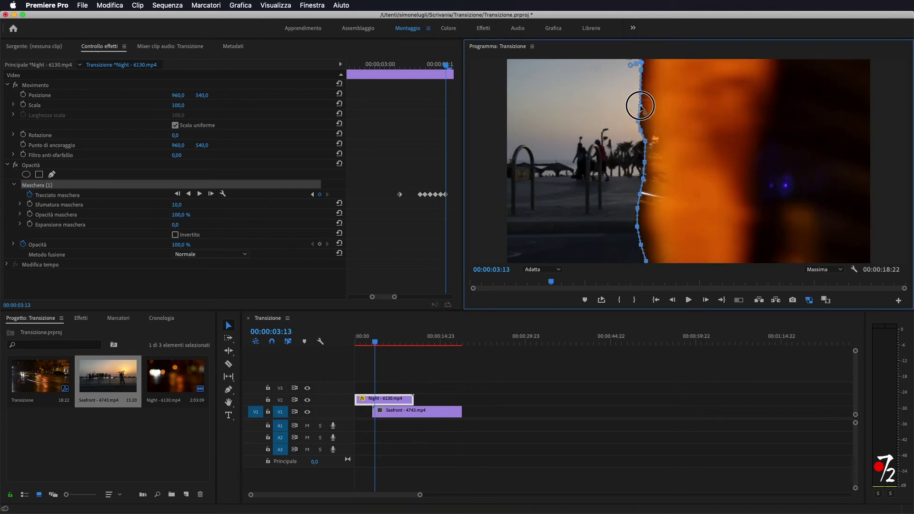
click(399, 319)
drag(677, 173, 711, 174)
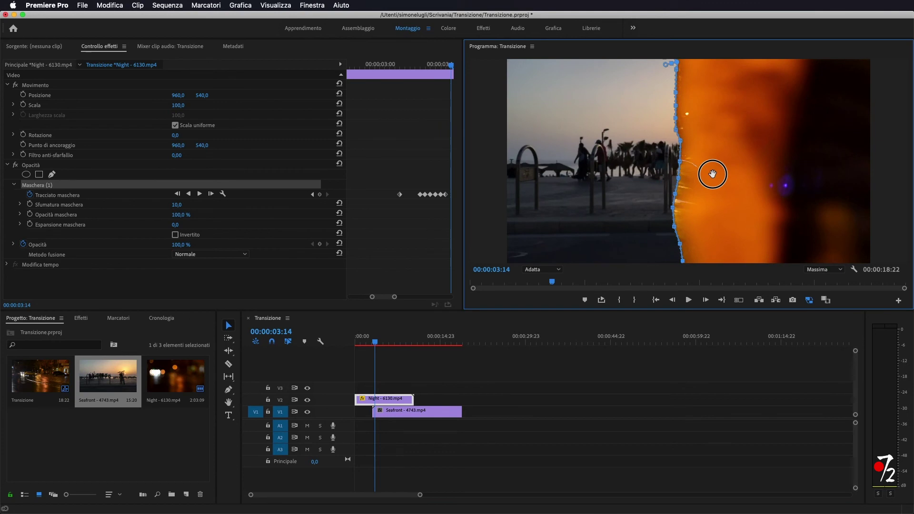
Step: Advance frame by frame toward 00:00:03:21, scrubbing the sequence to check the wipe
key(Right)
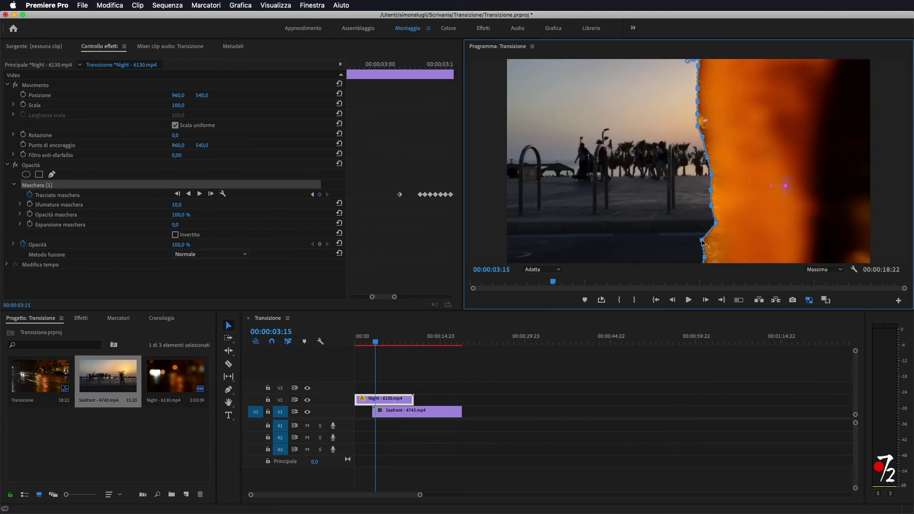
key(Right)
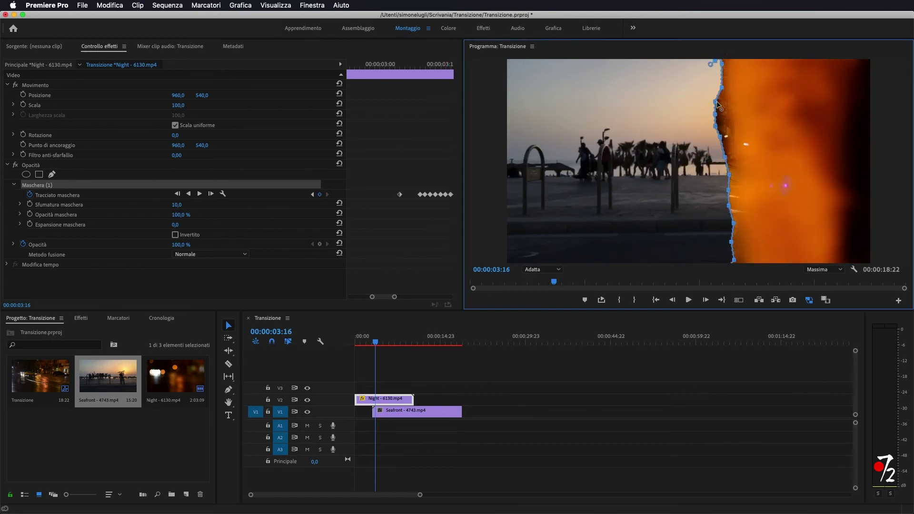
click(392, 326)
key(Right)
mouse_move(392, 326)
mouse_down()
mouse_move(412, 329)
mouse_move(376, 334)
mouse_up()
mouse_move(826, 168)
mouse_down()
mouse_move(876, 151)
mouse_move(891, 133)
mouse_up()
key(Right)
click(343, 352)
key(Home)
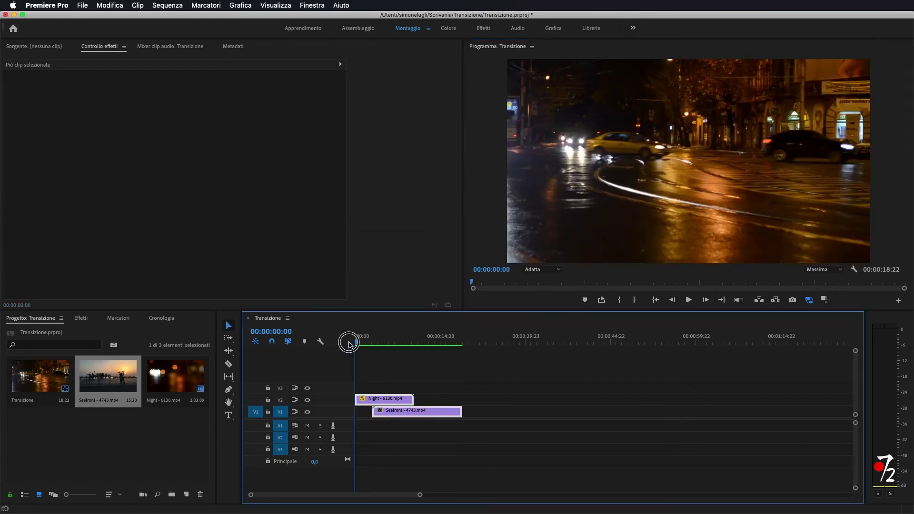
key(space)
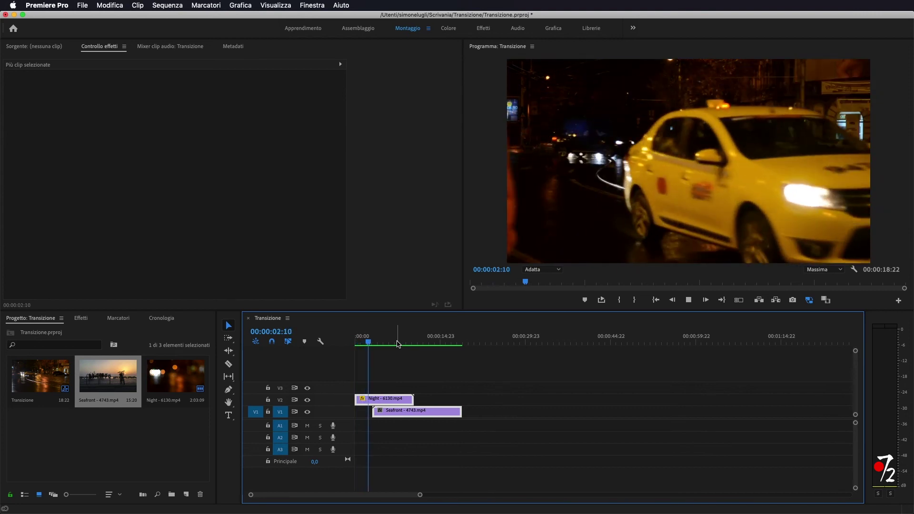
key(space)
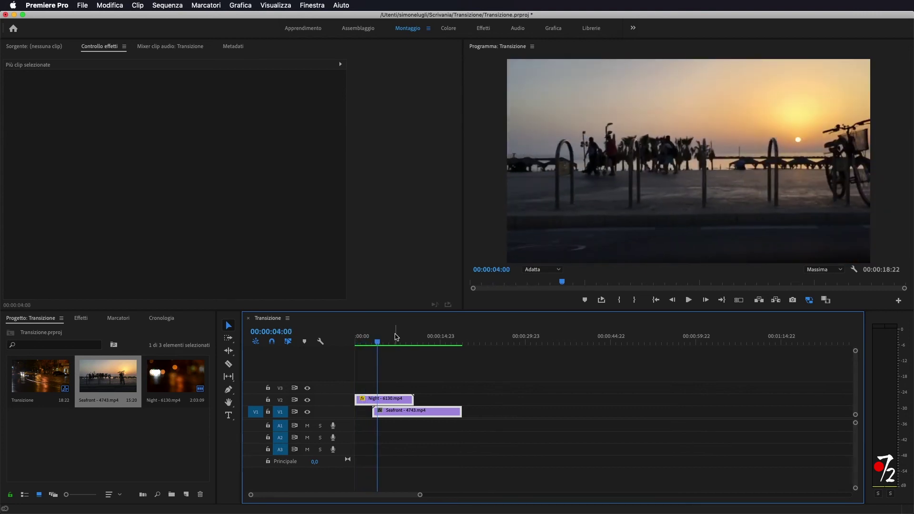
drag(377, 345, 373, 344)
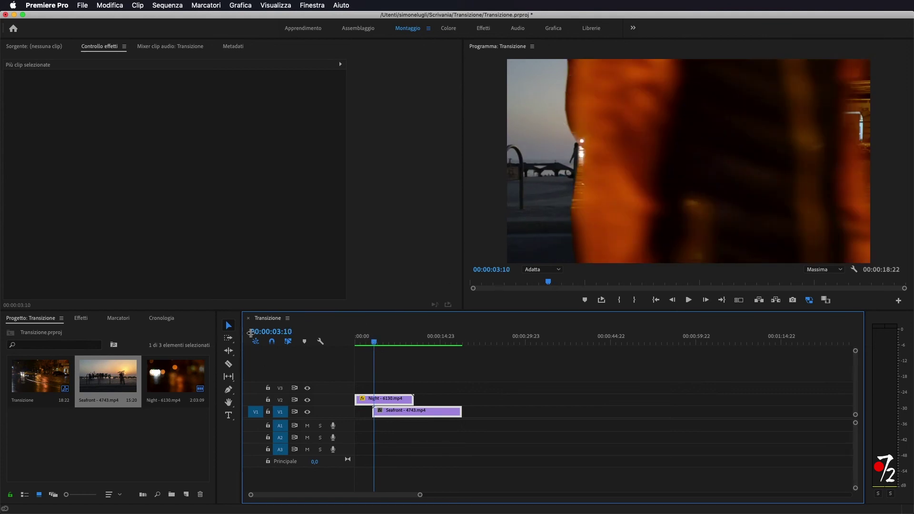
click(442, 396)
Step: Raise the Night clip's Mask Feather from 10 to 76
click(398, 400)
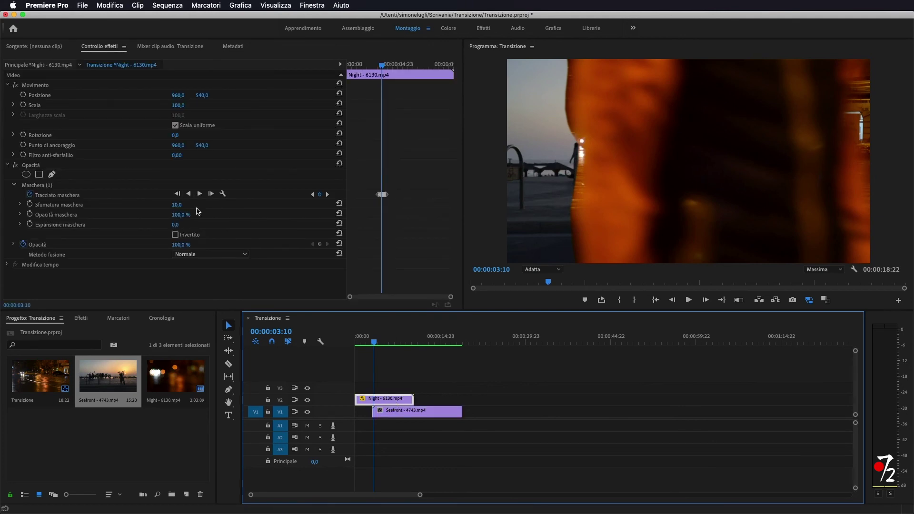
click(175, 206)
drag(176, 204, 190, 205)
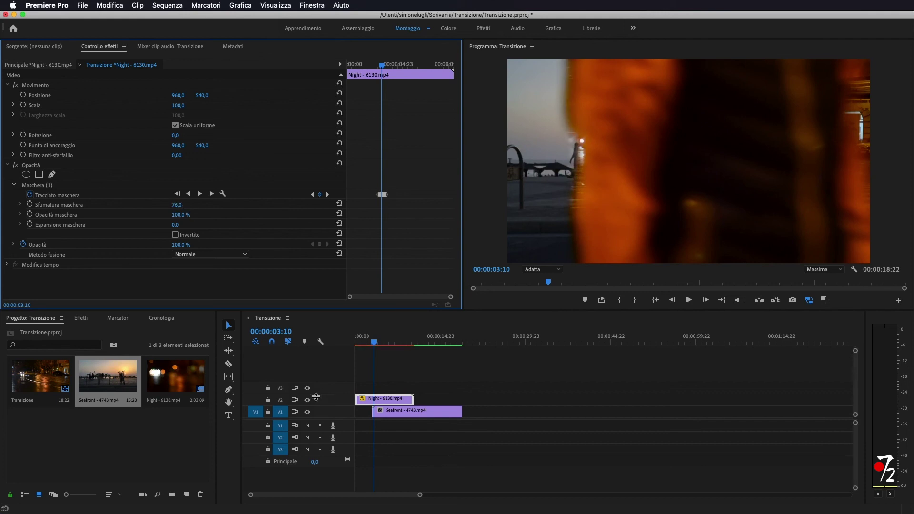
Step: Play the sequence from the start to preview the softer wipe, then park the playhead inside the transition
click(375, 343)
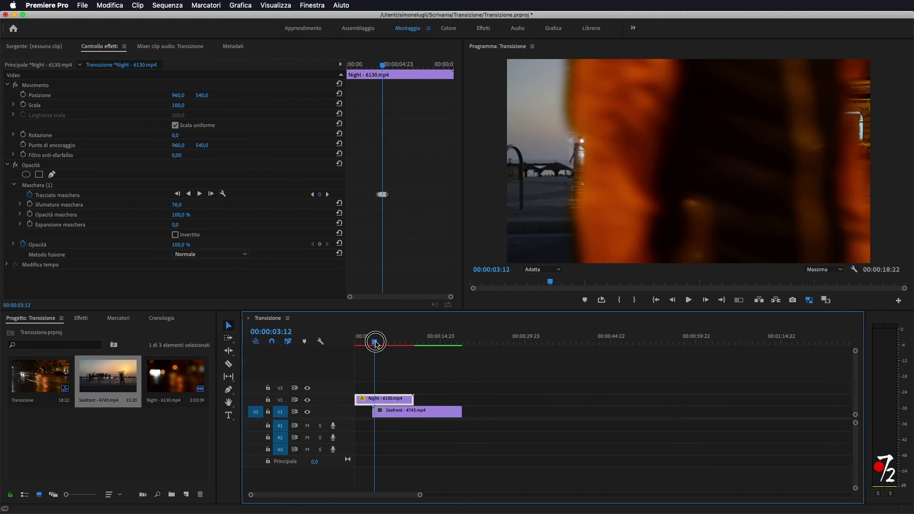
drag(374, 343, 353, 345)
key(space)
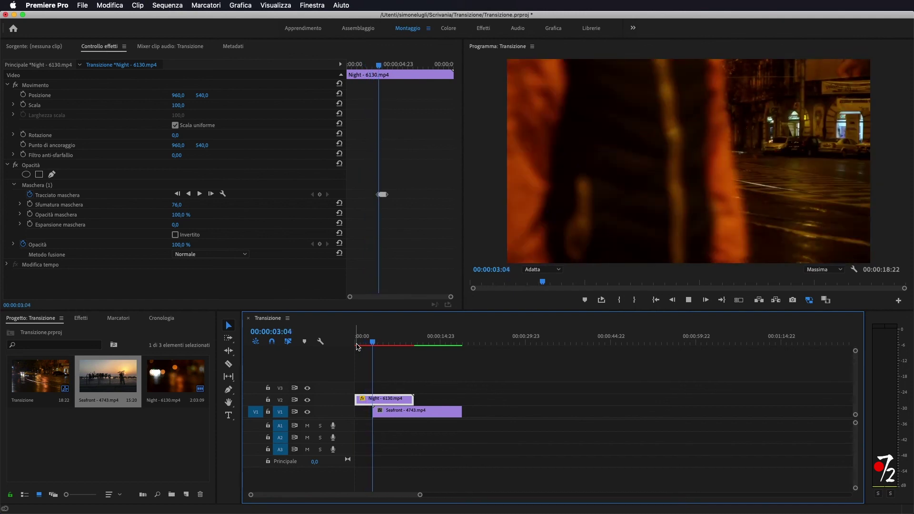
key(space)
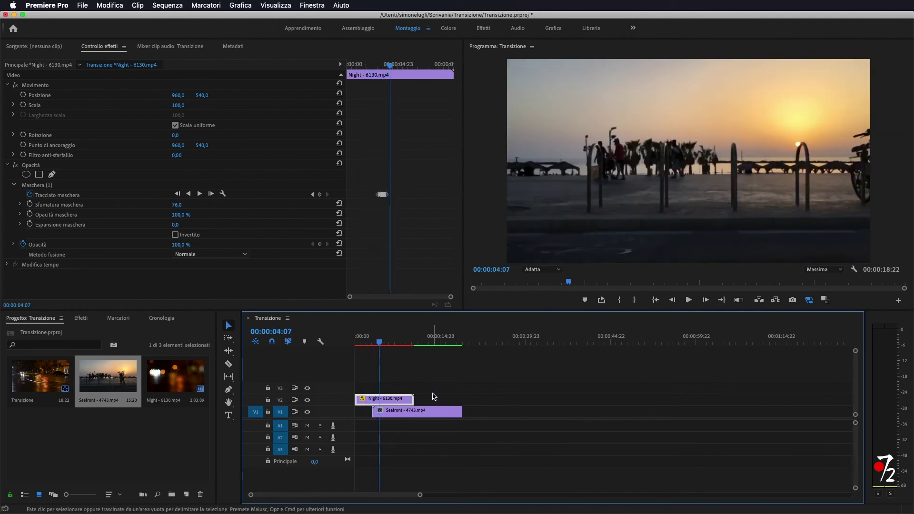
drag(379, 343, 376, 347)
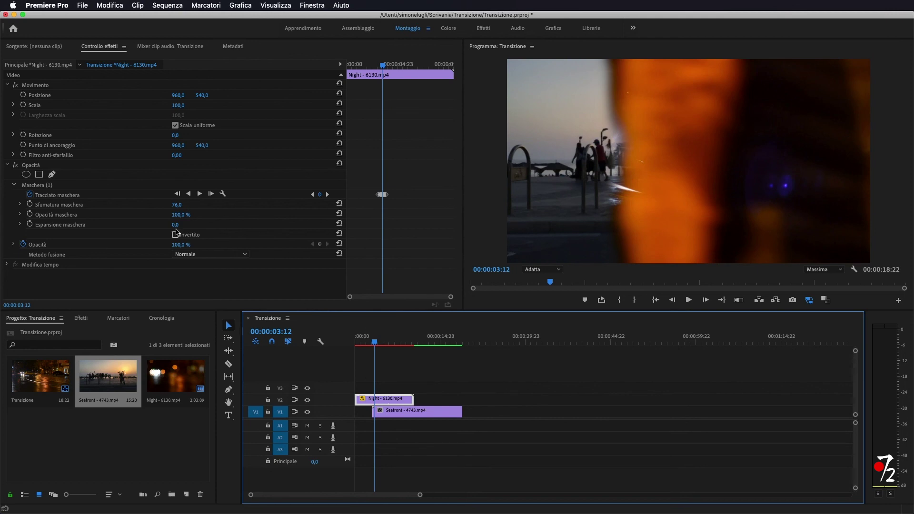
Step: Adjust the top vertices of Mask (1) on the Night clip at frame 03:12
click(44, 190)
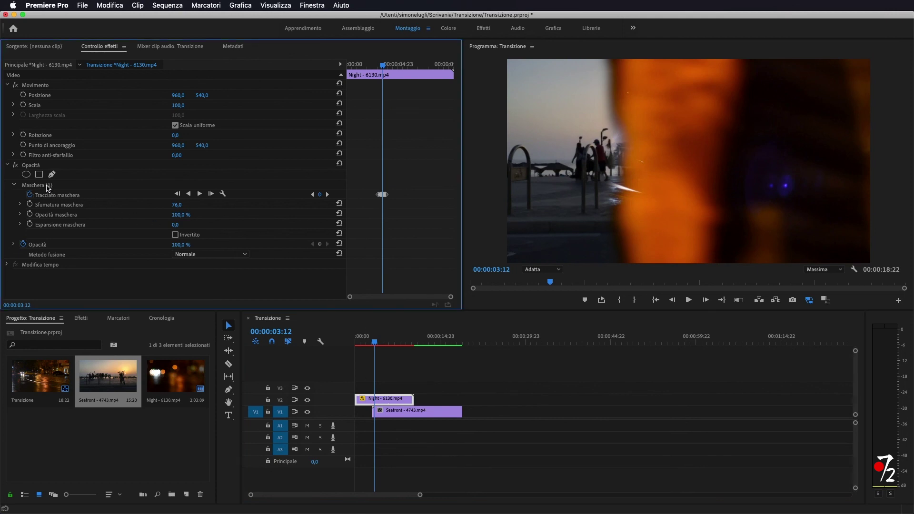
click(38, 185)
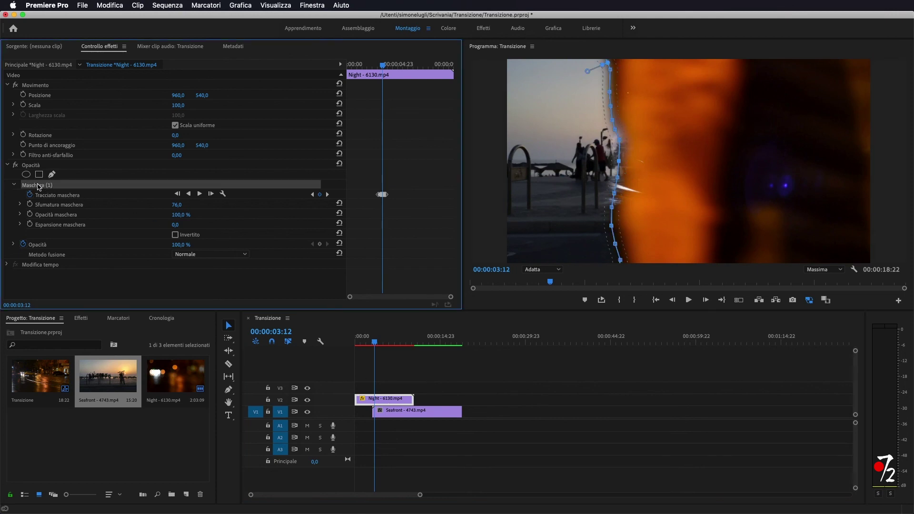
click(611, 93)
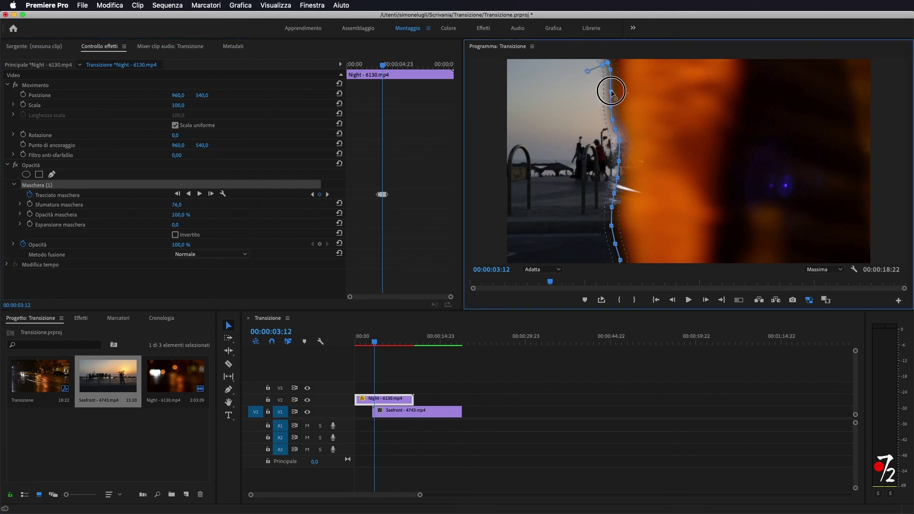
click(612, 72)
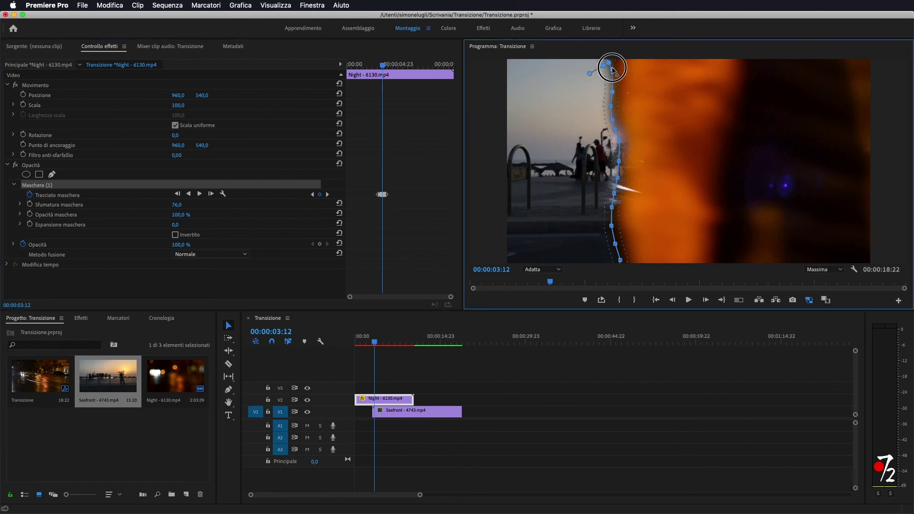
click(612, 105)
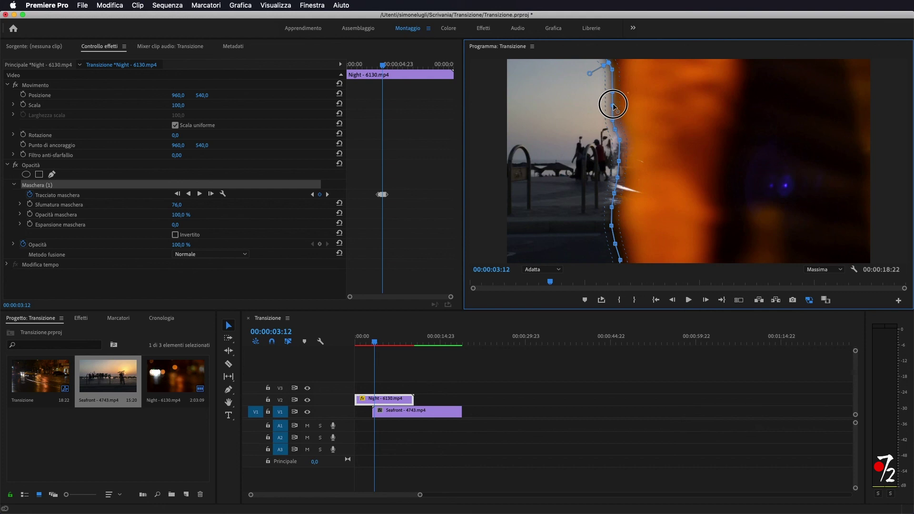
click(615, 118)
click(617, 130)
Step: Replay the sequence from the beginning to check the refined wipe
click(347, 346)
key(Home)
key(space)
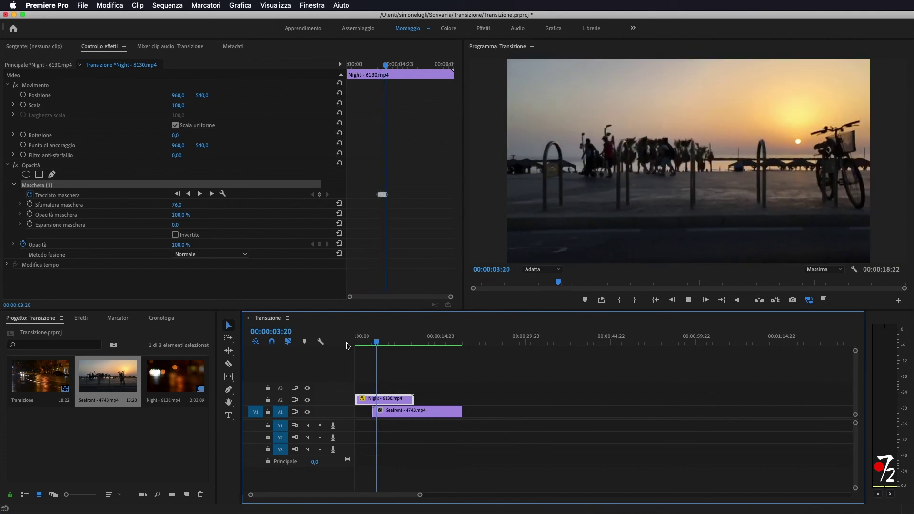
key(space)
click(375, 343)
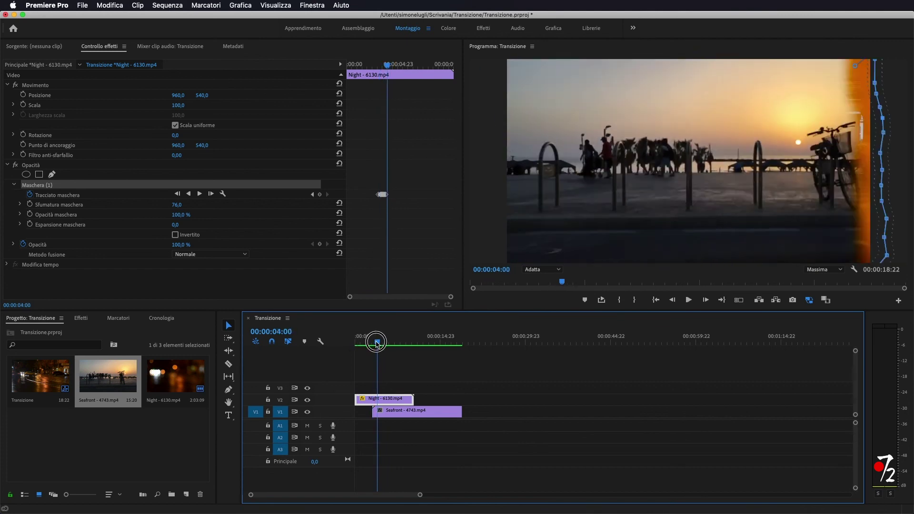
drag(374, 344, 374, 346)
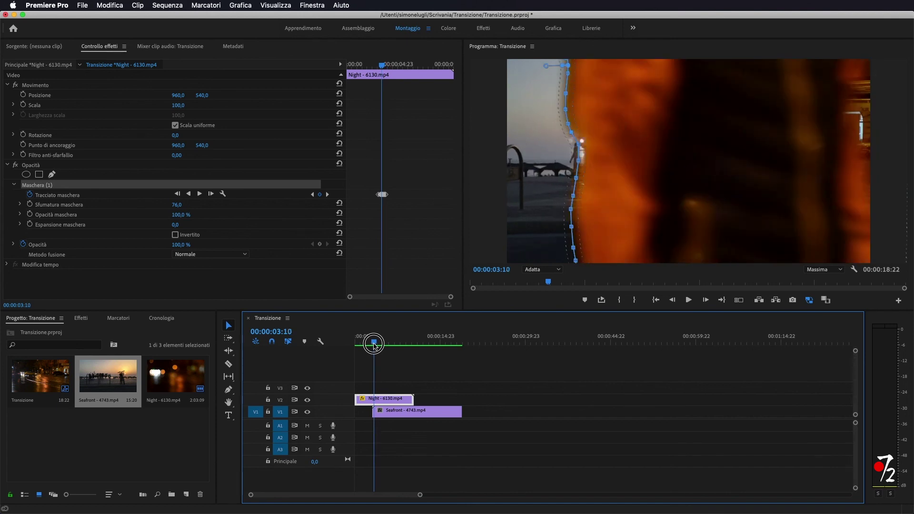
drag(374, 345, 357, 344)
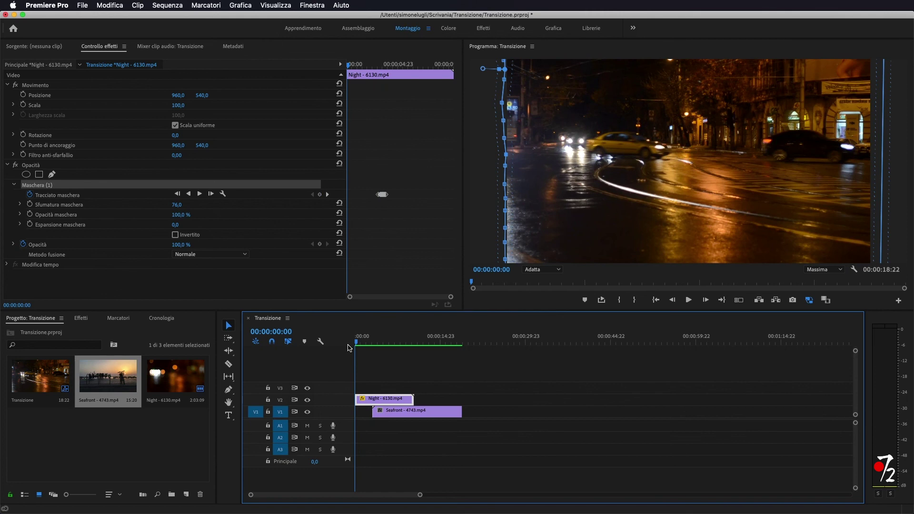
key(space)
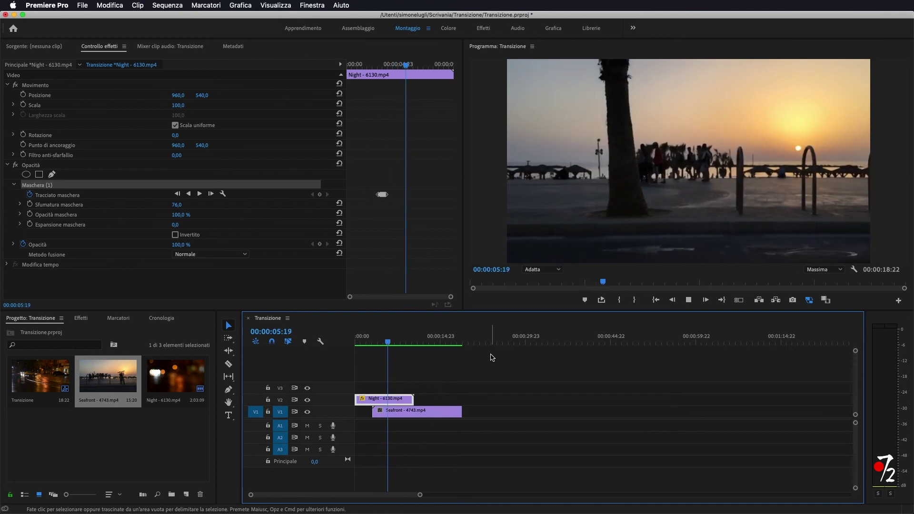
key(space)
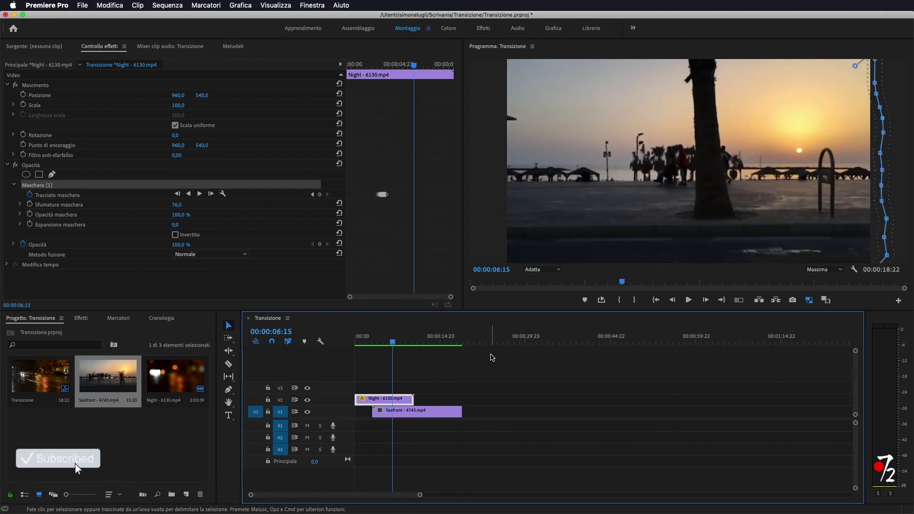